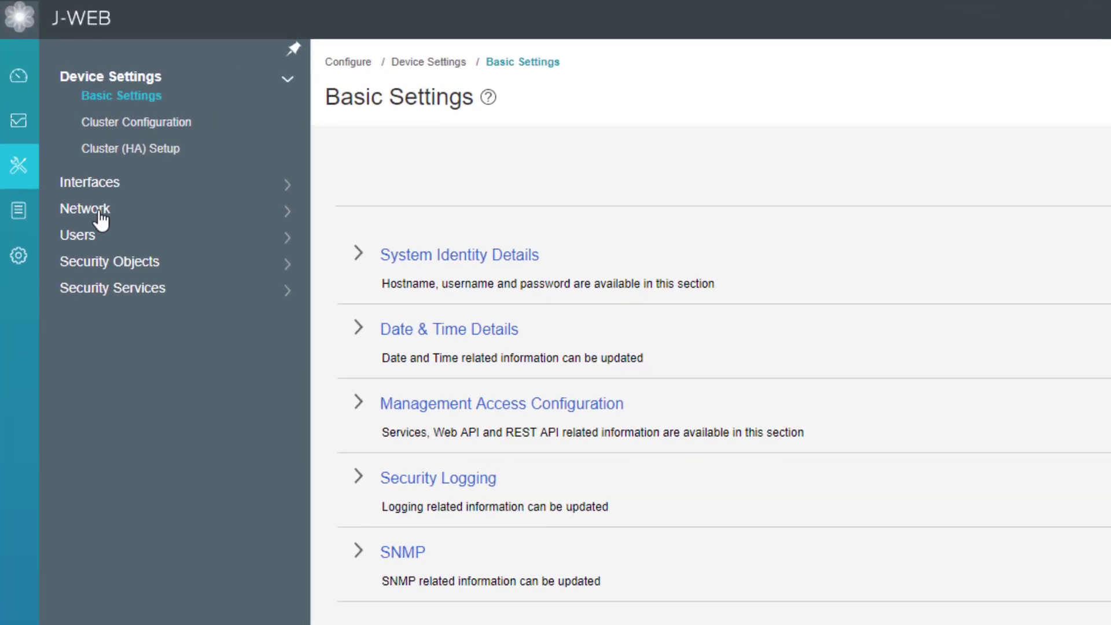
- Go to Network > Routing > Static Routing to show the empty route table
{"action": "left_click", "coordinate": [101, 215]}
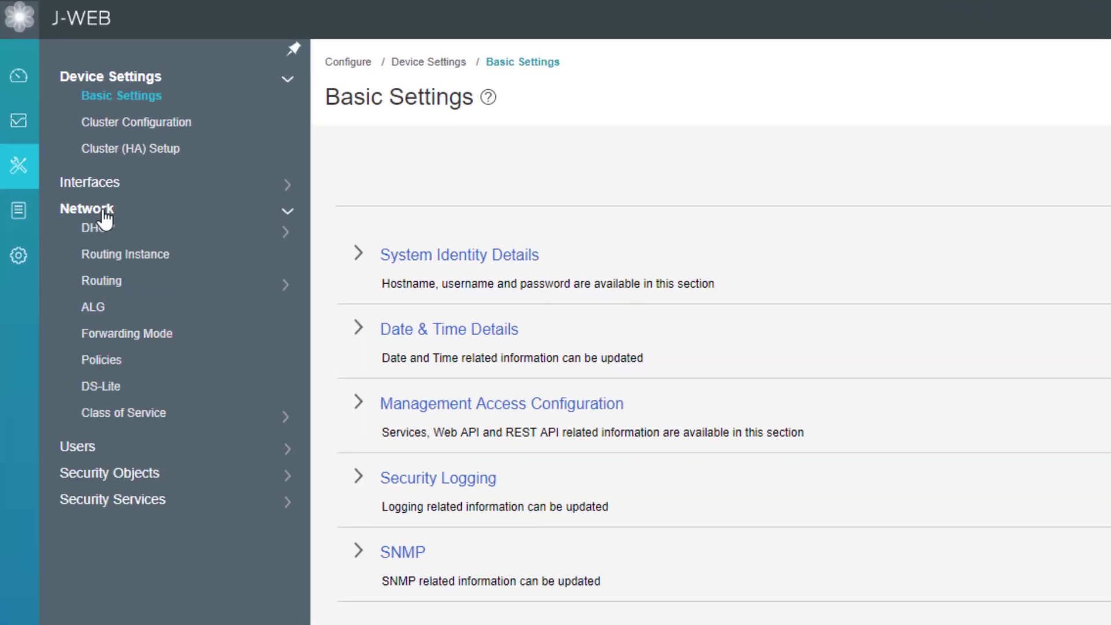
{"action": "left_click", "coordinate": [120, 284]}
{"action": "left_click", "coordinate": [150, 303]}
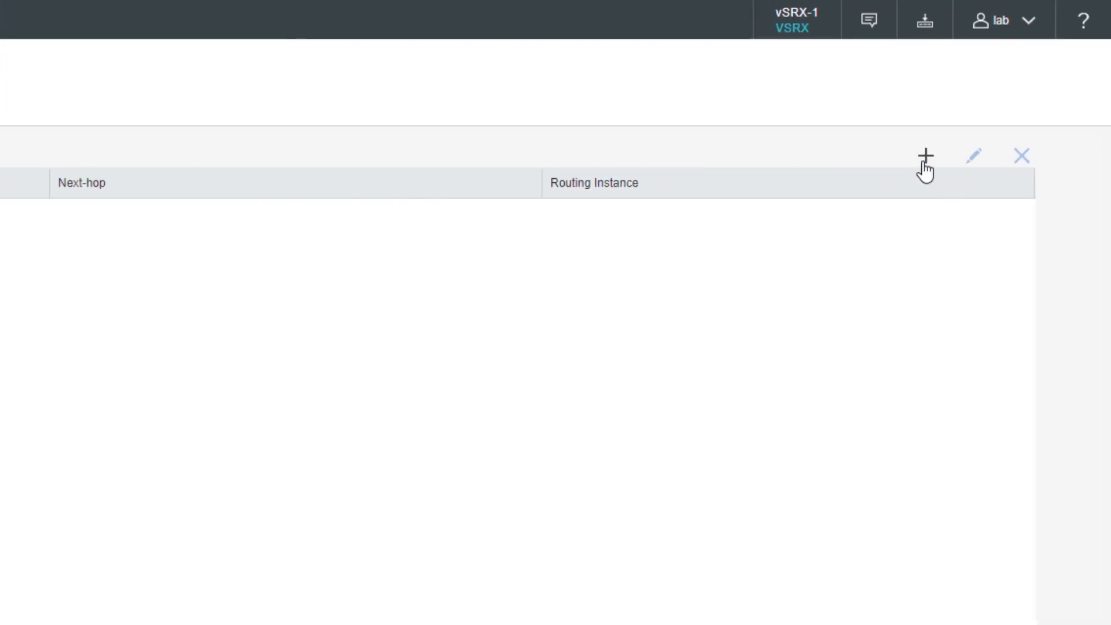
- Add default route 0.0.0.0/0 with next-hop 172.18.1.2 and validate it
{"action": "left_click", "coordinate": [923, 165]}
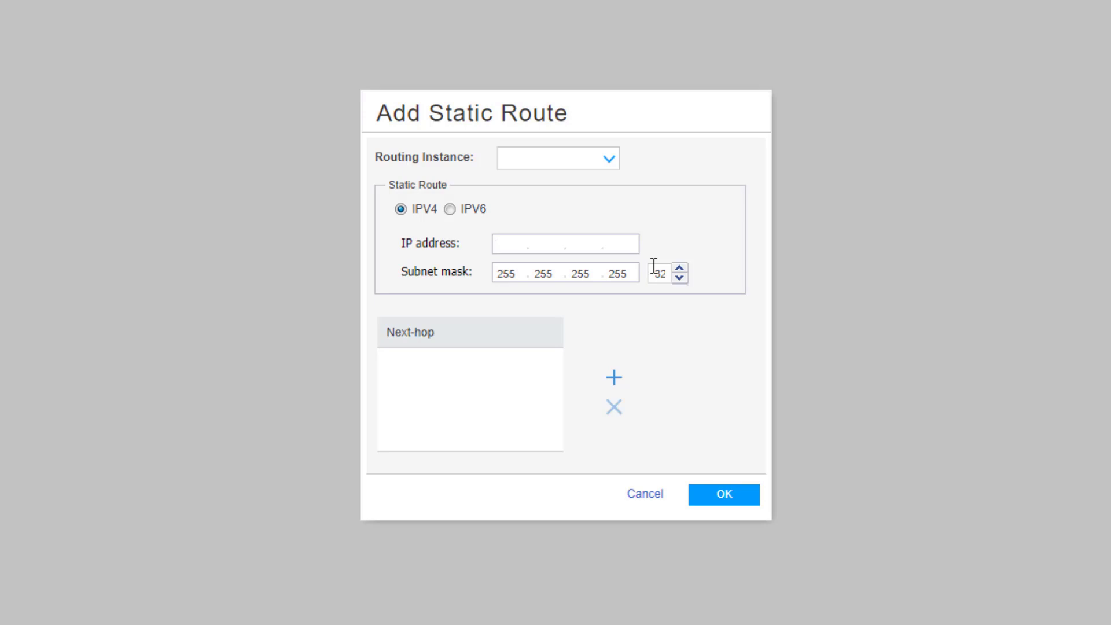
{"action": "type", "text": "0.0.0"}
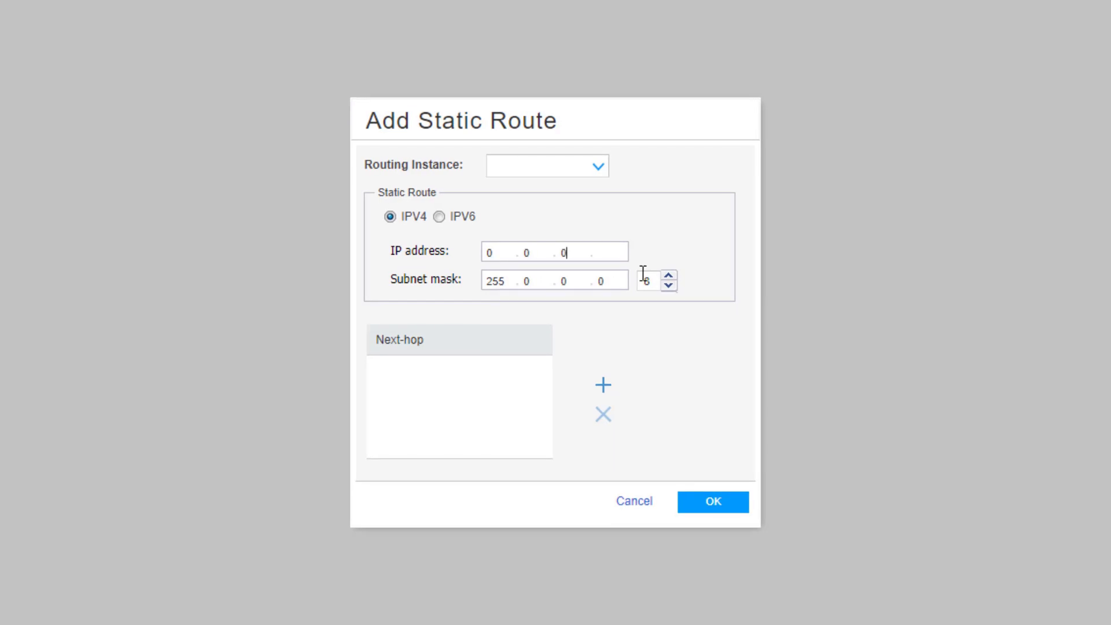
{"action": "type", "text": ".0"}
{"action": "key", "text": "Tab"}
{"action": "type", "text": "0"}
{"action": "left_click", "coordinate": [606, 392]}
{"action": "left_click", "coordinate": [521, 291]}
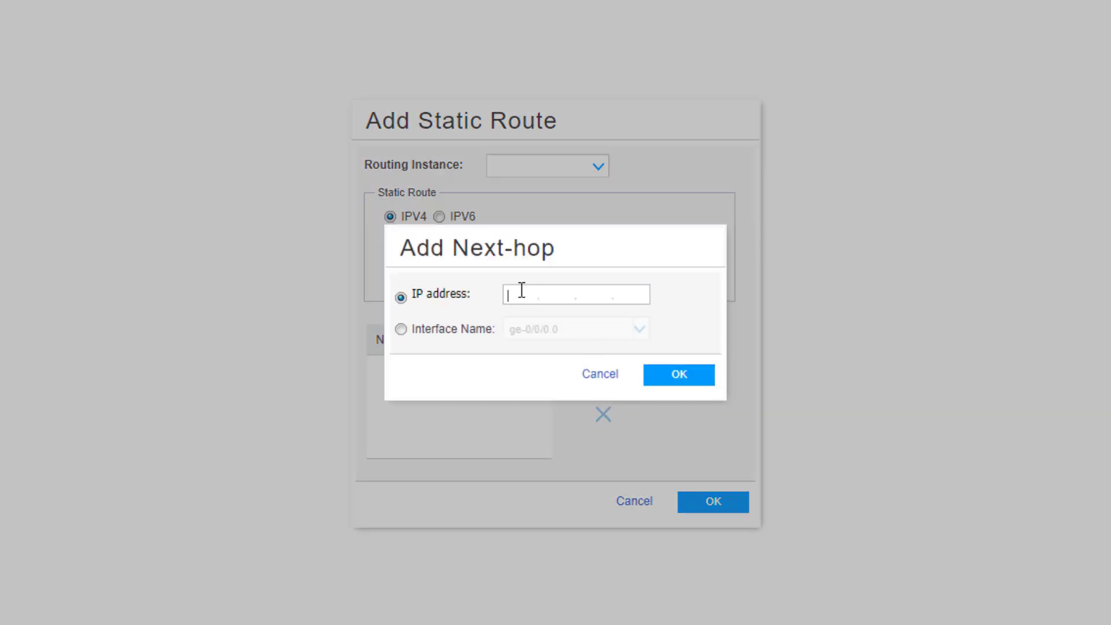
{"action": "type", "text": "172.18.1.2"}
{"action": "left_click", "coordinate": [652, 379]}
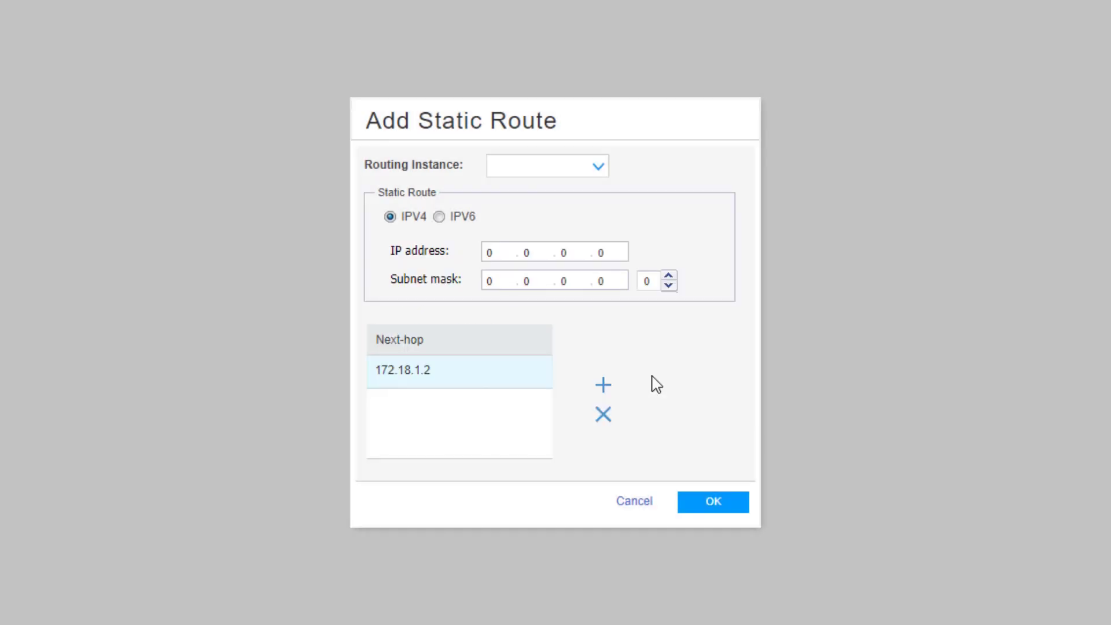
{"action": "left_click", "coordinate": [731, 507]}
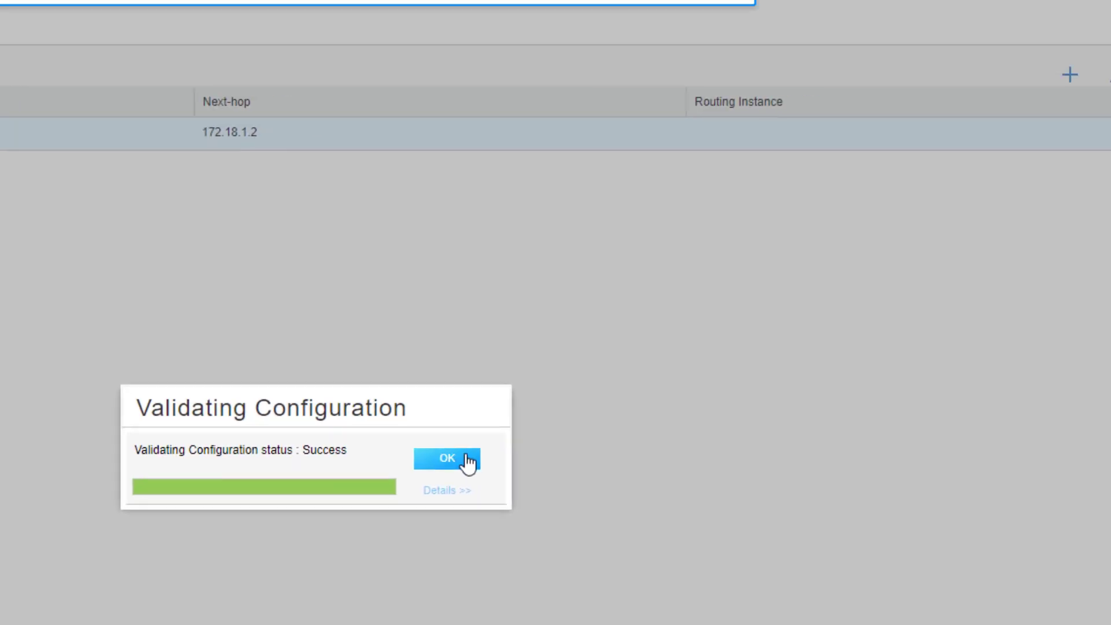
{"action": "left_click", "coordinate": [468, 461]}
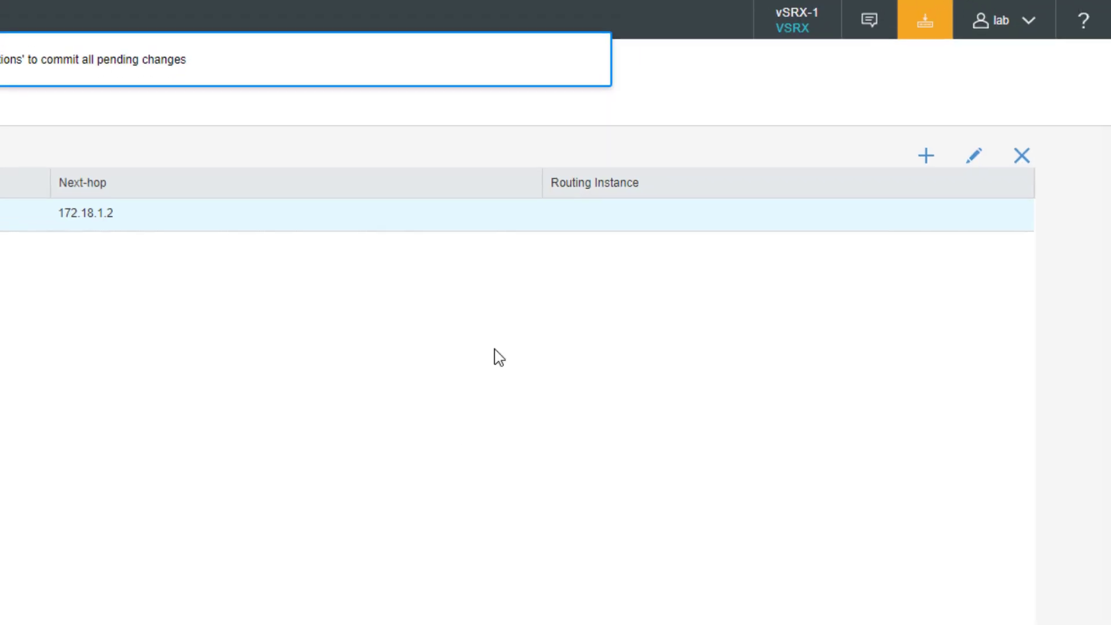
- Start a second static route with destination 10.10.202.0 and prefix length 24
{"action": "left_click", "coordinate": [585, 60]}
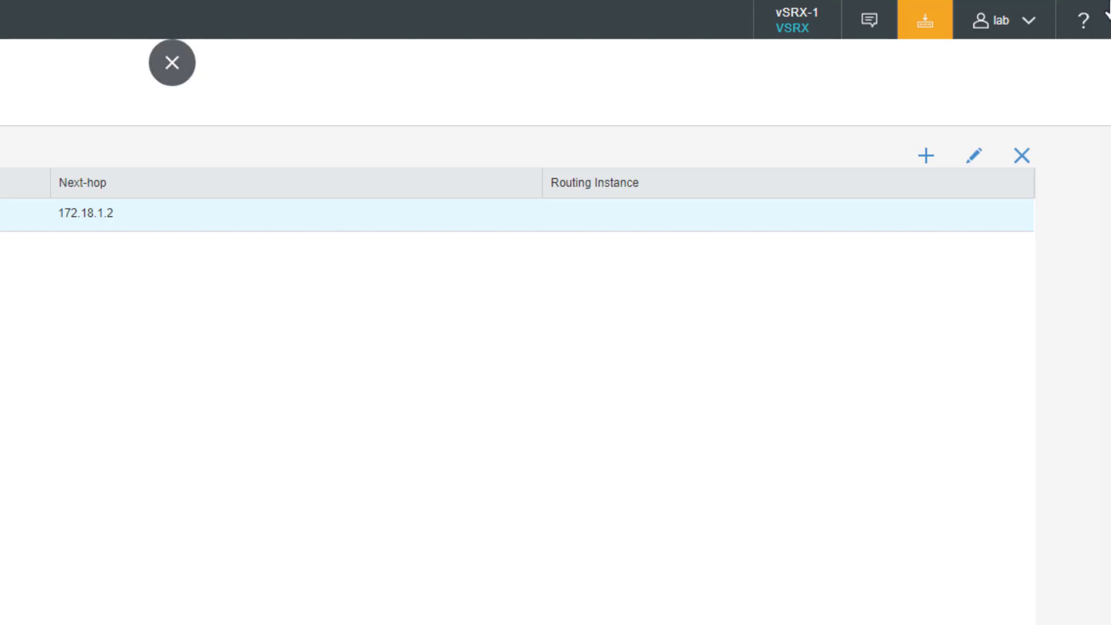
{"action": "left_click", "coordinate": [925, 161]}
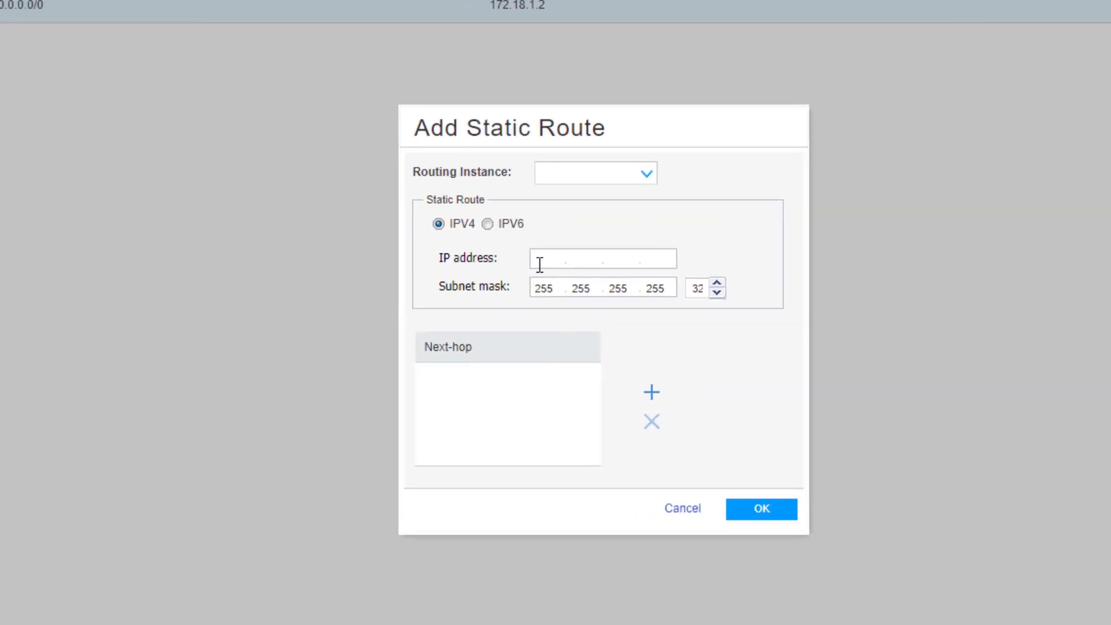
{"action": "left_click", "coordinate": [539, 264]}
{"action": "type", "text": "10.10.202.0"}
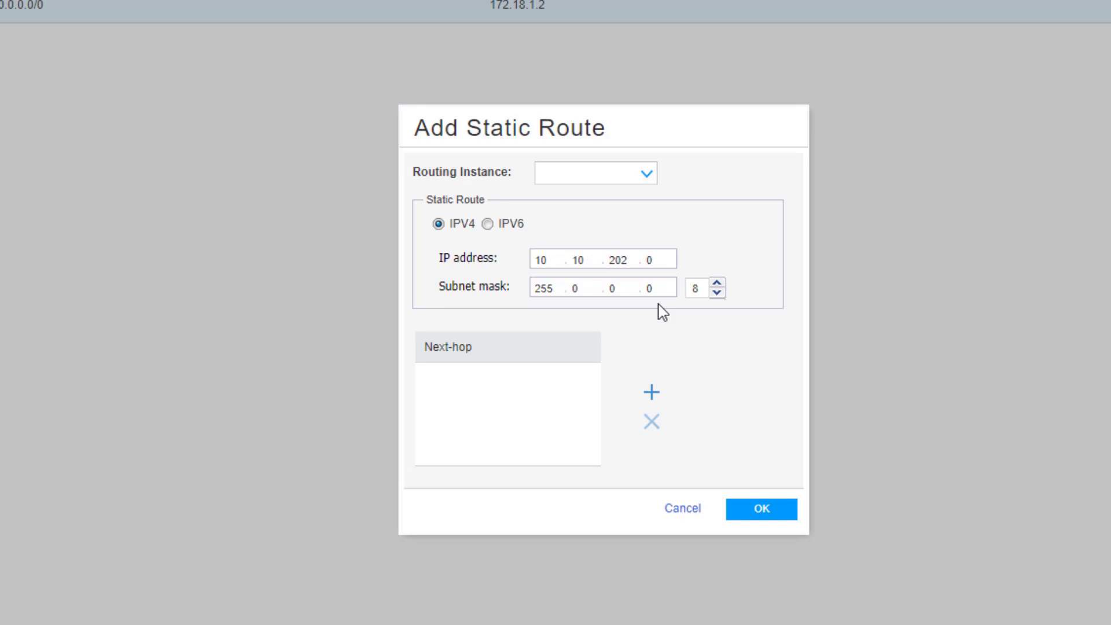
{"action": "key", "text": "Tab"}
{"action": "left_click", "coordinate": [717, 283]}
{"action": "left_click", "coordinate": [716, 283]}
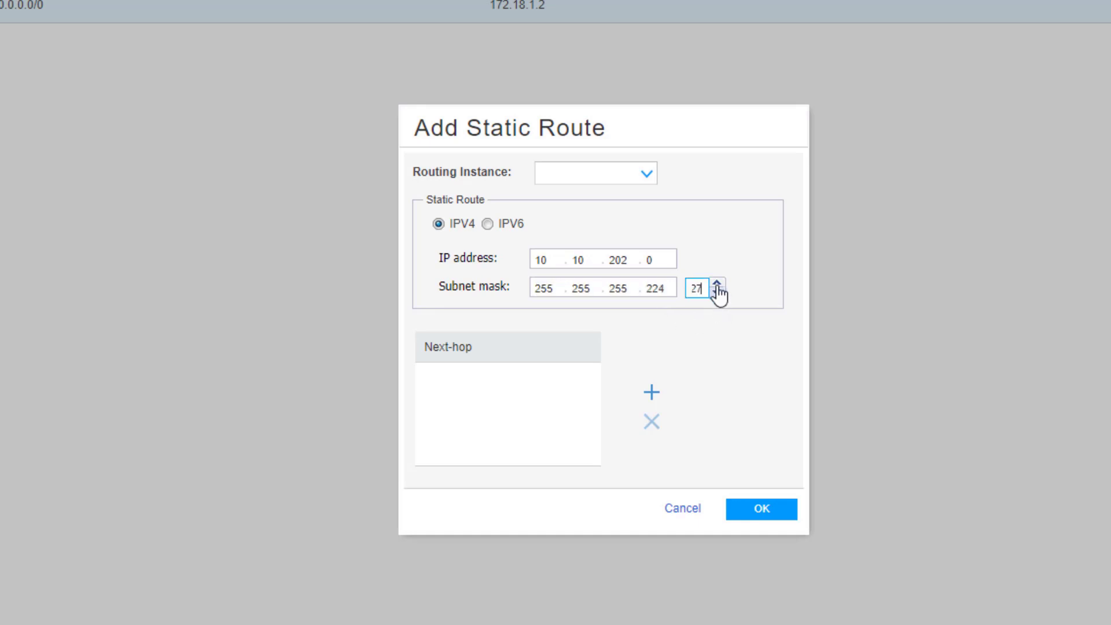
{"action": "left_click", "coordinate": [717, 293]}
{"action": "left_click", "coordinate": [716, 293]}
- Give the 10.10.202.0/24 route next-hop 192.168.1.2 and save it with validation
{"action": "left_click", "coordinate": [659, 399]}
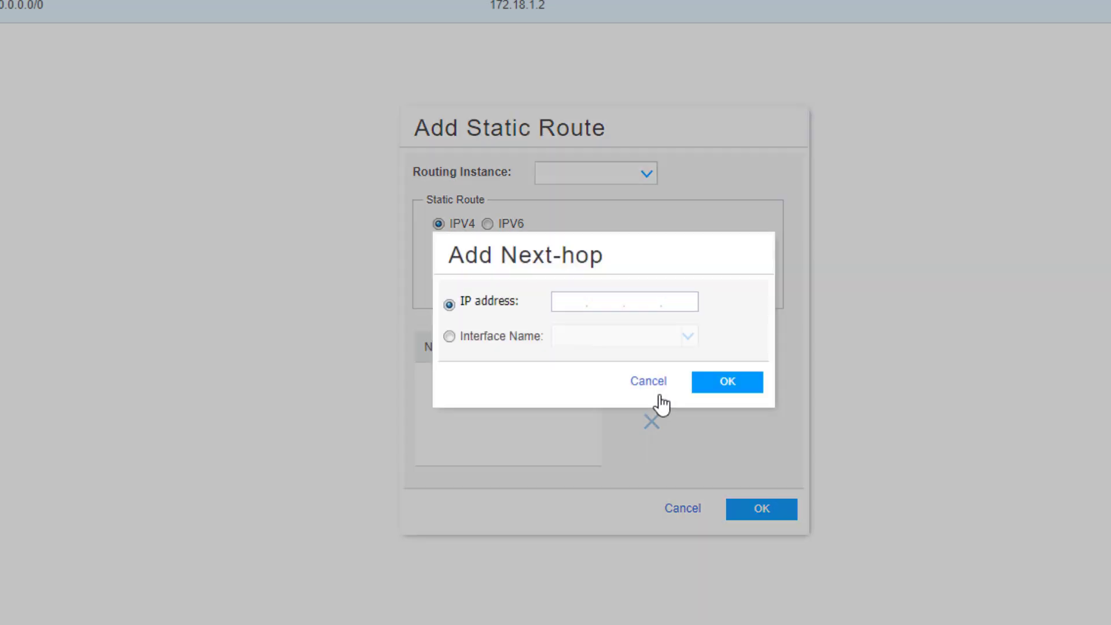
{"action": "left_click", "coordinate": [580, 305]}
{"action": "type", "text": "192.168.1.2"}
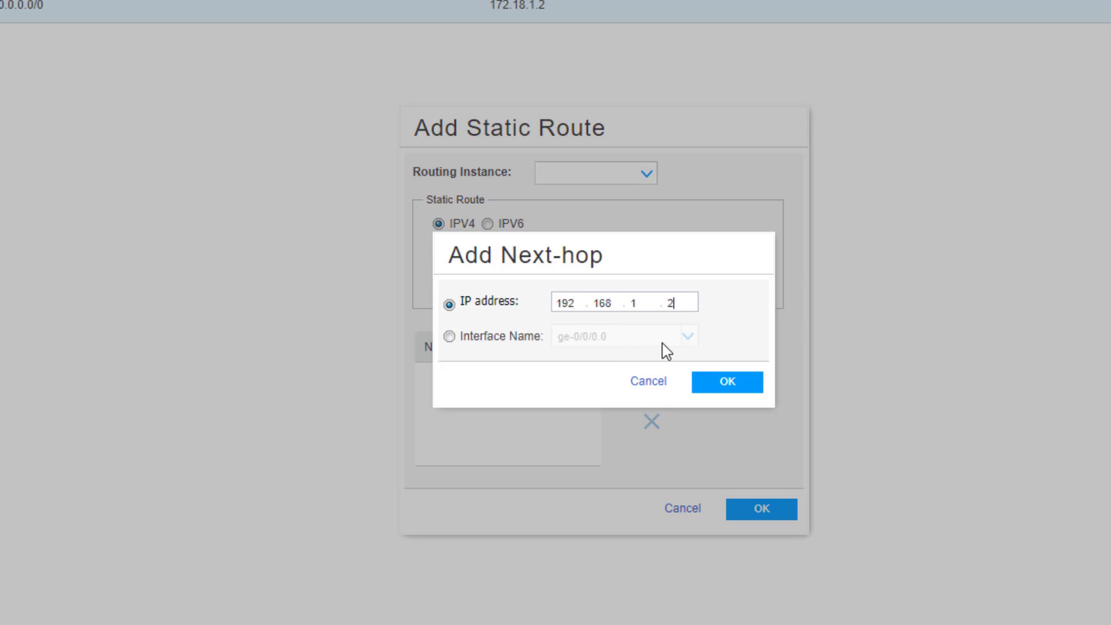
{"action": "left_click", "coordinate": [726, 382]}
{"action": "left_click", "coordinate": [755, 517]}
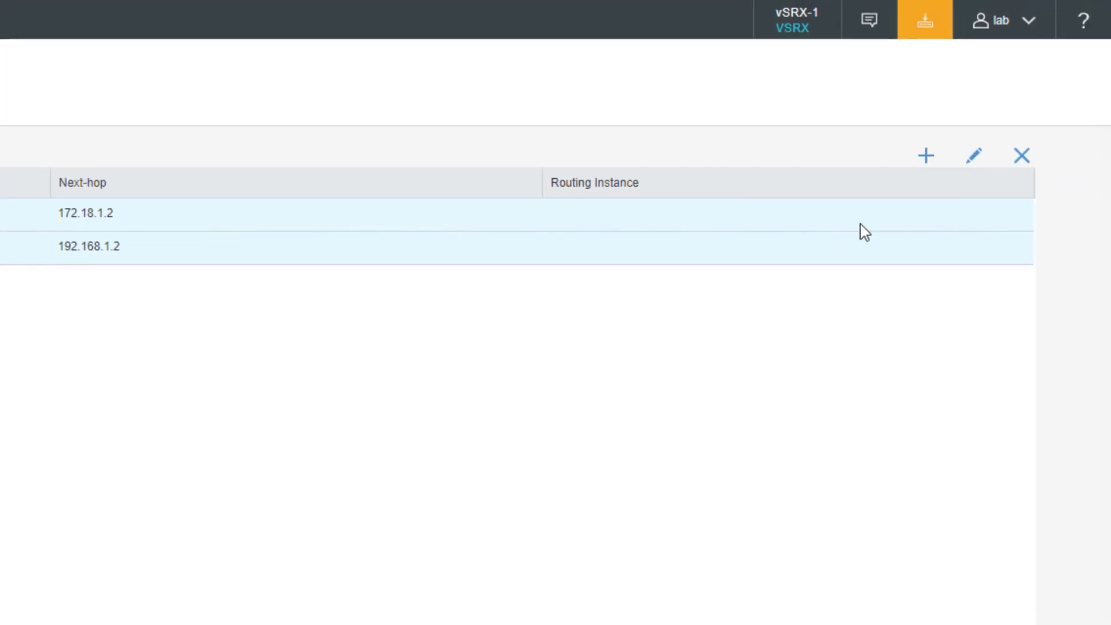
- Start a third route to 10.10.203.0/24 using interface st0.0 as its next-hop
{"action": "left_click", "coordinate": [928, 159]}
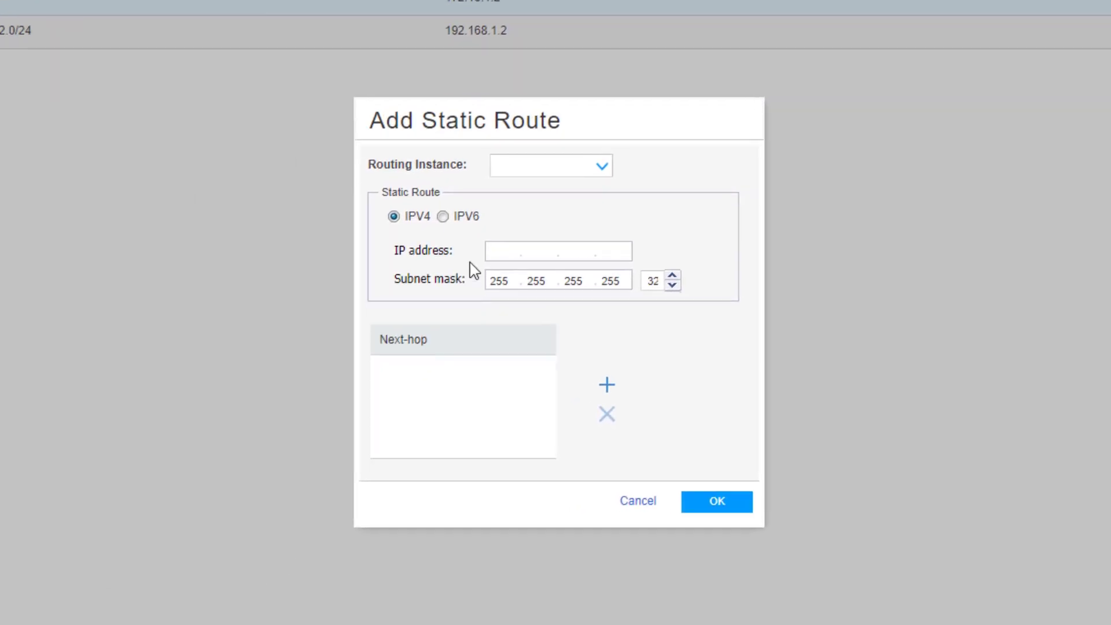
{"action": "left_click", "coordinate": [123, 463]}
{"action": "type", "text": "10.10"}
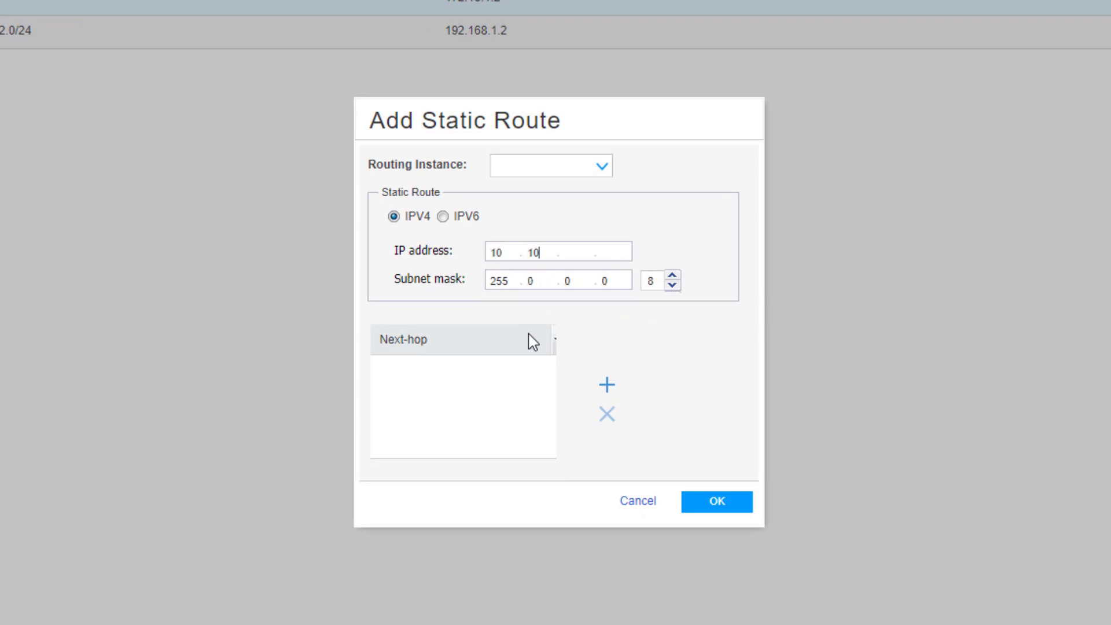
{"action": "type", "text": ".203.0"}
{"action": "left_click", "coordinate": [672, 277]}
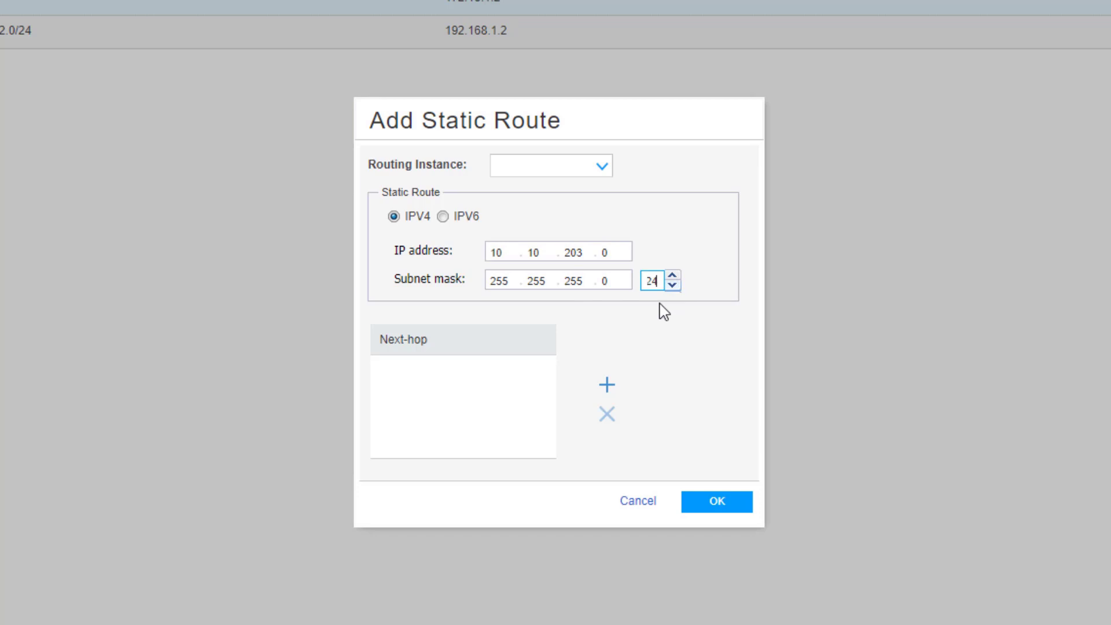
{"action": "left_click", "coordinate": [607, 384]}
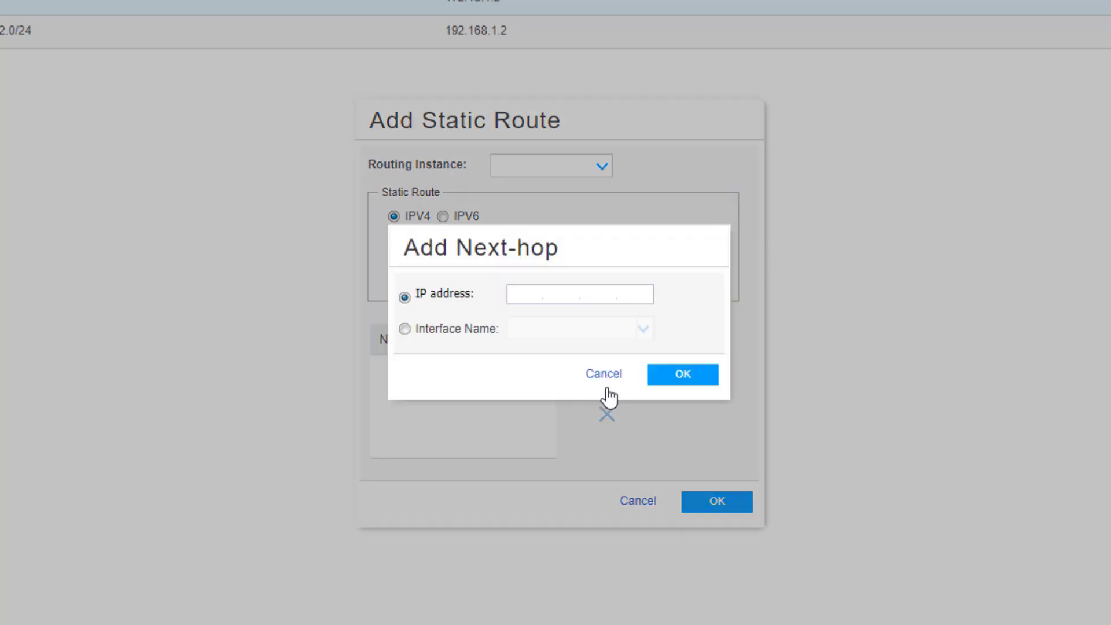
{"action": "left_click", "coordinate": [452, 338]}
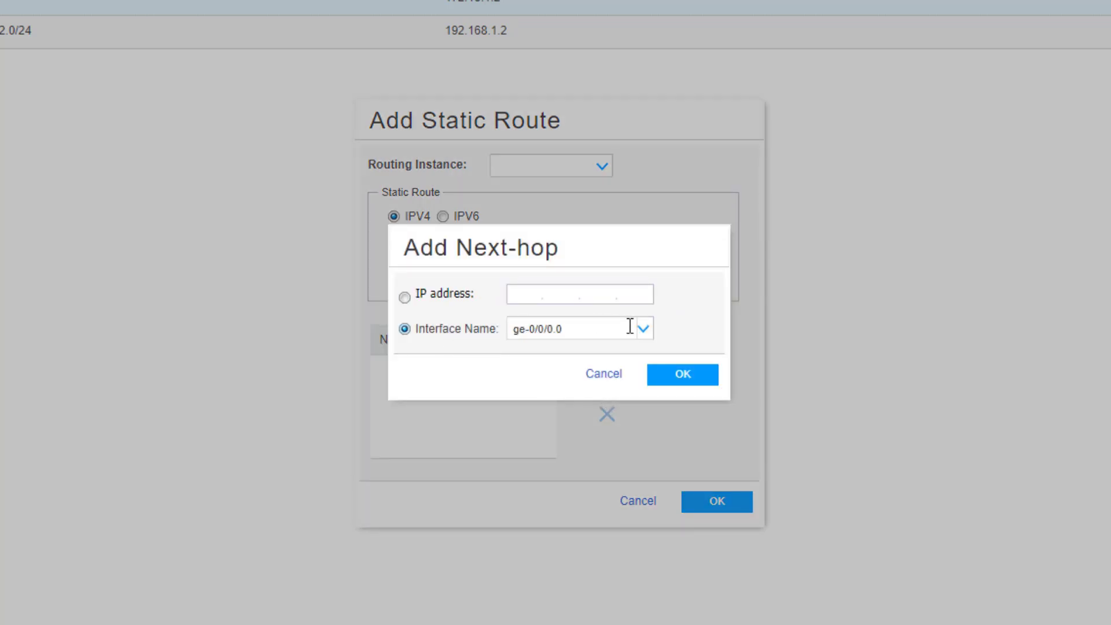
{"action": "left_click", "coordinate": [645, 333]}
{"action": "left_click", "coordinate": [565, 480]}
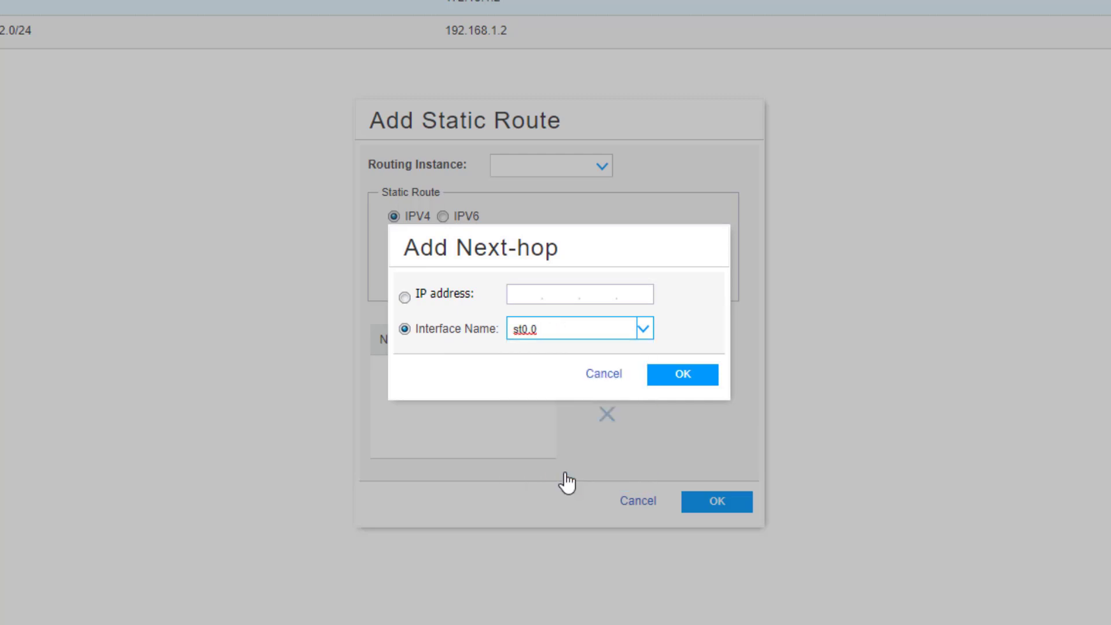
- Save and validate the 10.10.203.0/24 route, then commit the configuration
{"action": "left_click", "coordinate": [710, 378]}
{"action": "left_click", "coordinate": [728, 502]}
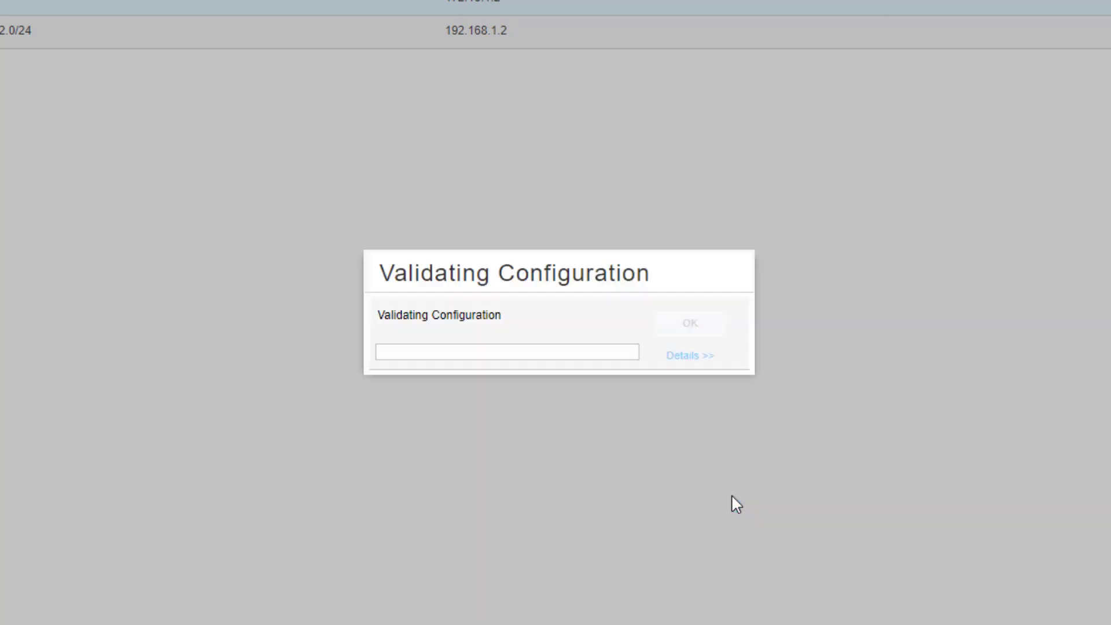
{"action": "left_click", "coordinate": [689, 324]}
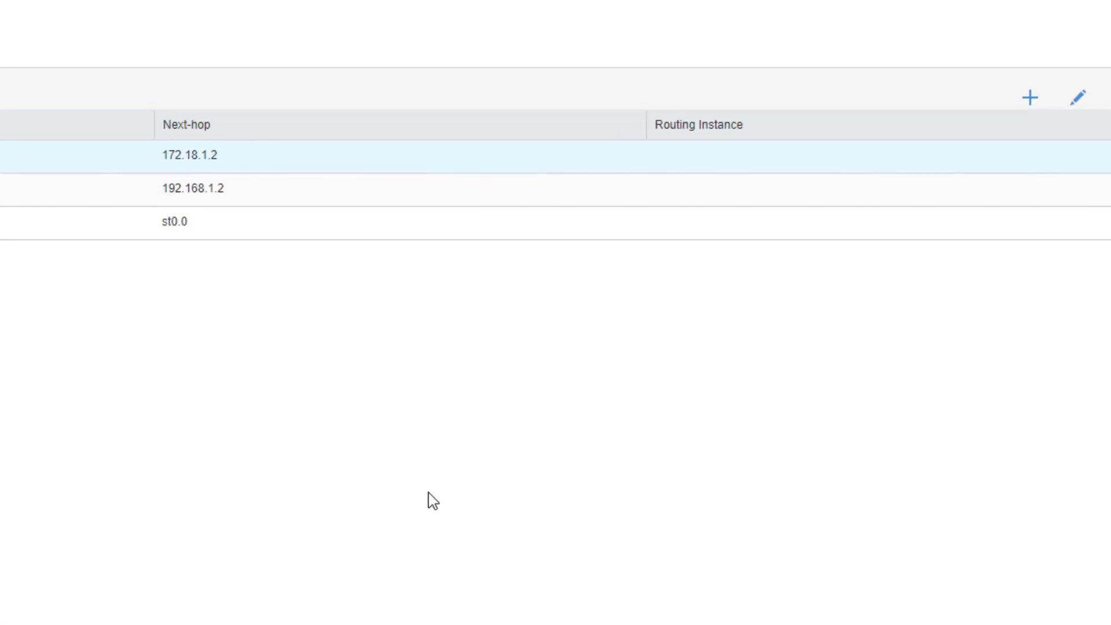
{"action": "left_click", "coordinate": [928, 29]}
{"action": "left_click", "coordinate": [908, 60]}
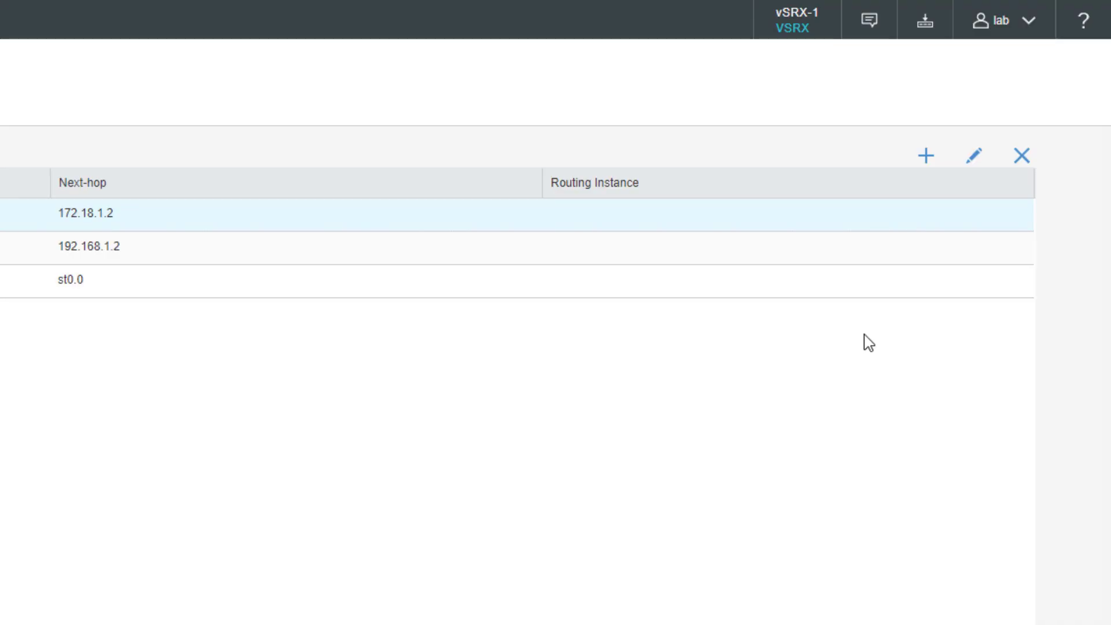
- Open Monitor > Routing > Route Information and review the inet.0 route table
{"action": "mouse_move", "coordinate": [93, 151]}
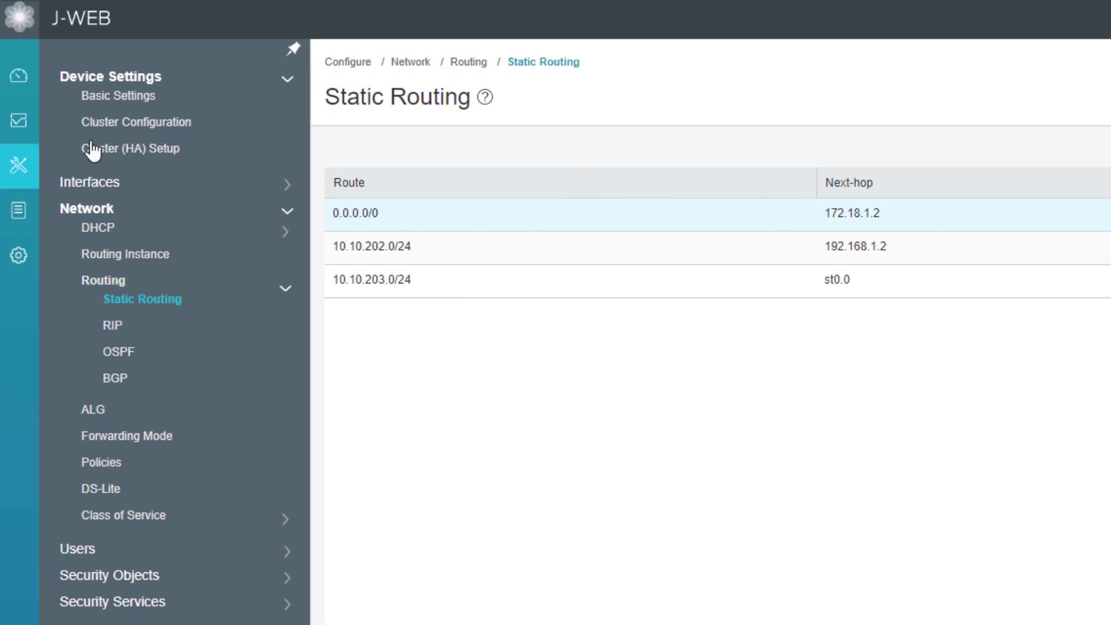
{"action": "left_click", "coordinate": [29, 128]}
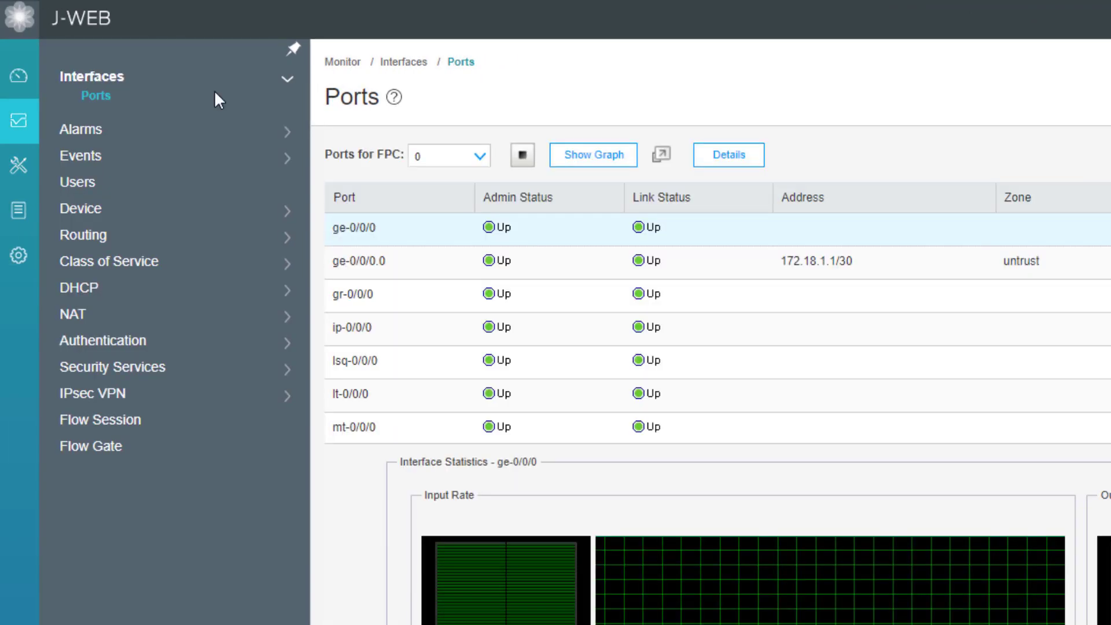
{"action": "left_click", "coordinate": [76, 238]}
{"action": "left_click", "coordinate": [139, 257]}
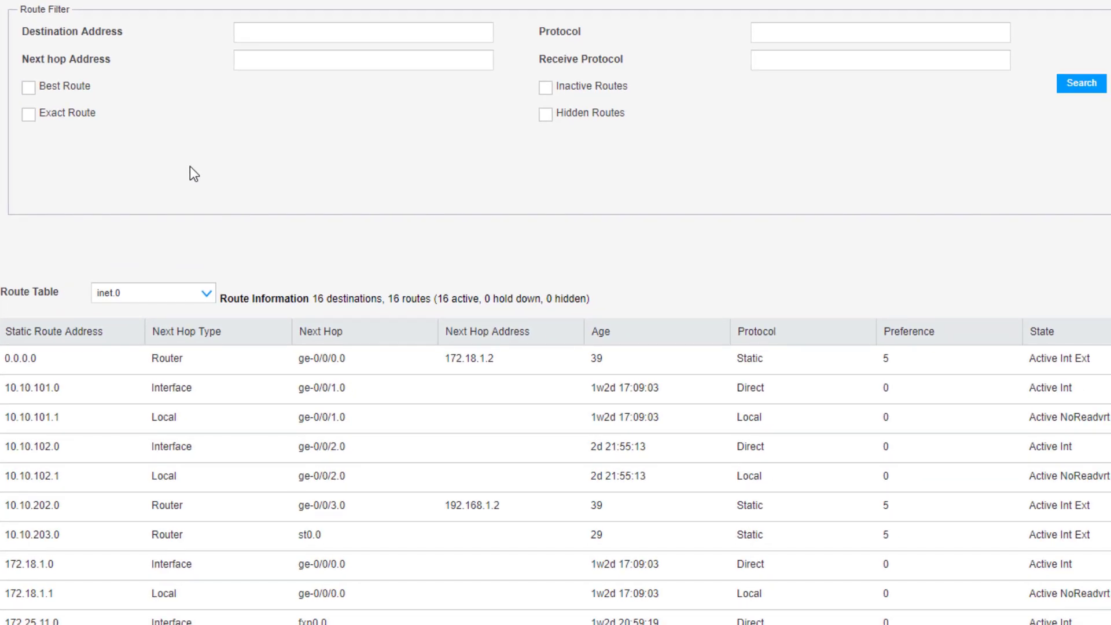
{"action": "left_click", "coordinate": [201, 294]}
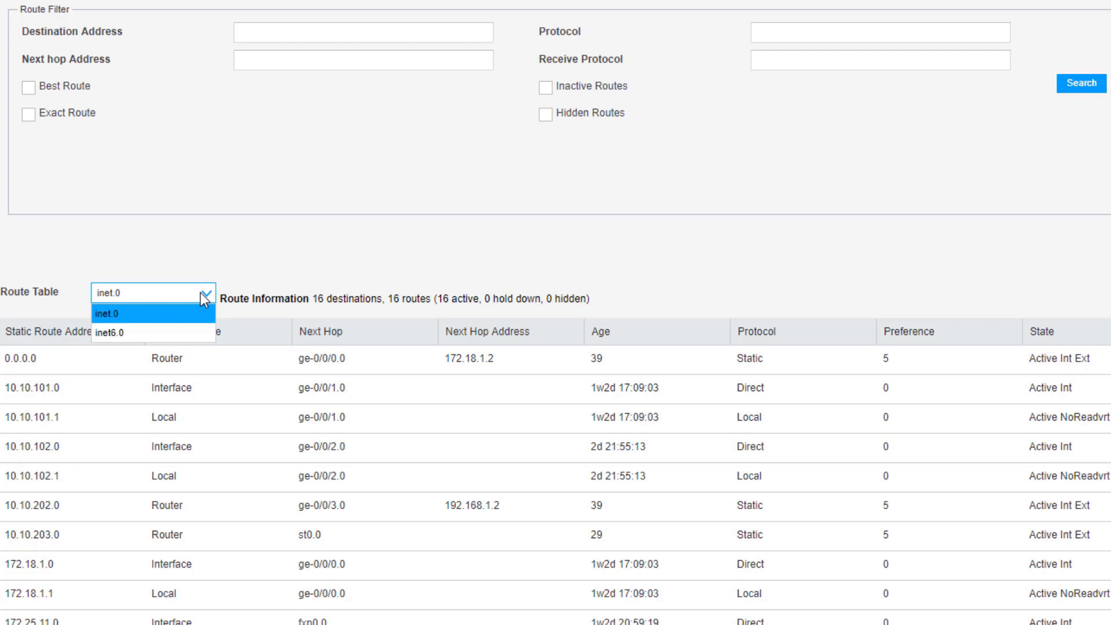
{"action": "left_click", "coordinate": [224, 282]}
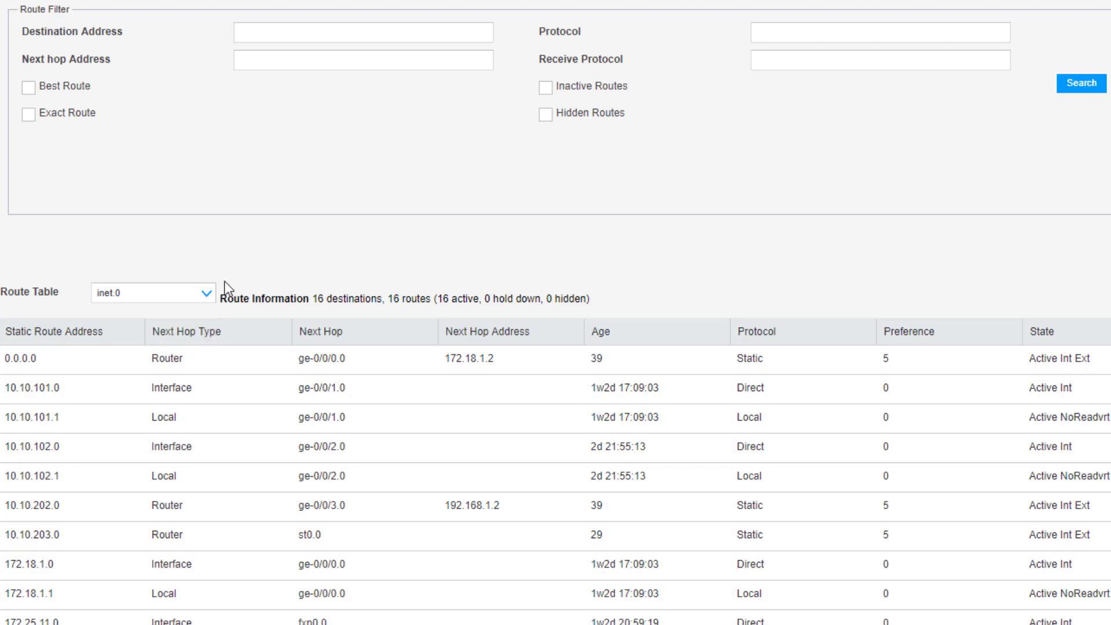
{"action": "scroll", "coordinate": [291, 507], "scroll_direction": "down", "scroll_amount": 3}
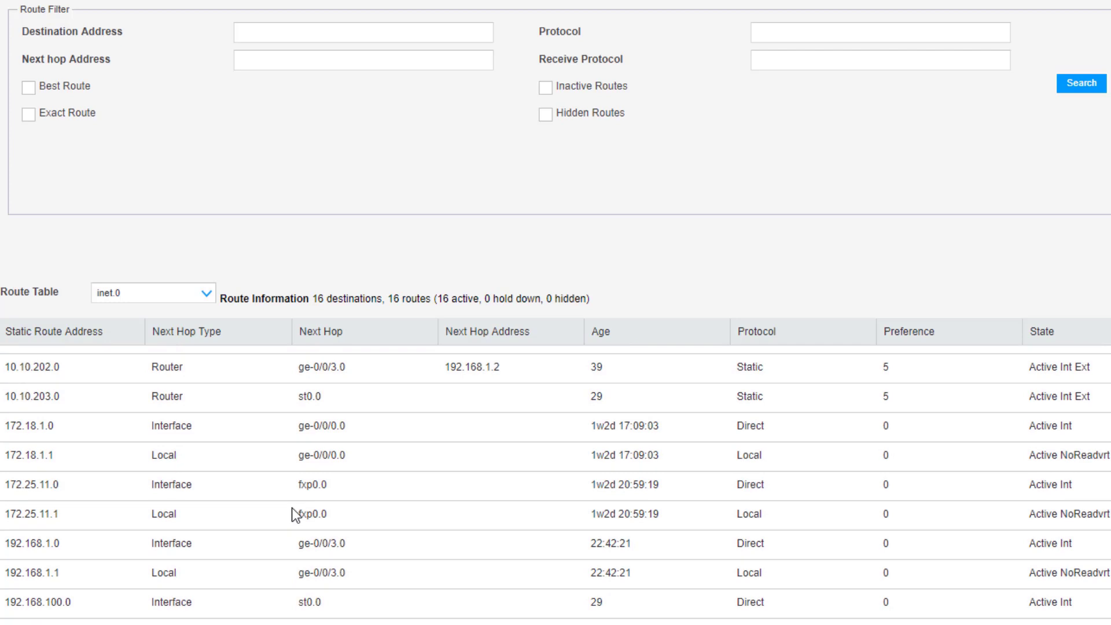
{"action": "scroll", "coordinate": [292, 507], "scroll_direction": "up", "scroll_amount": 3}
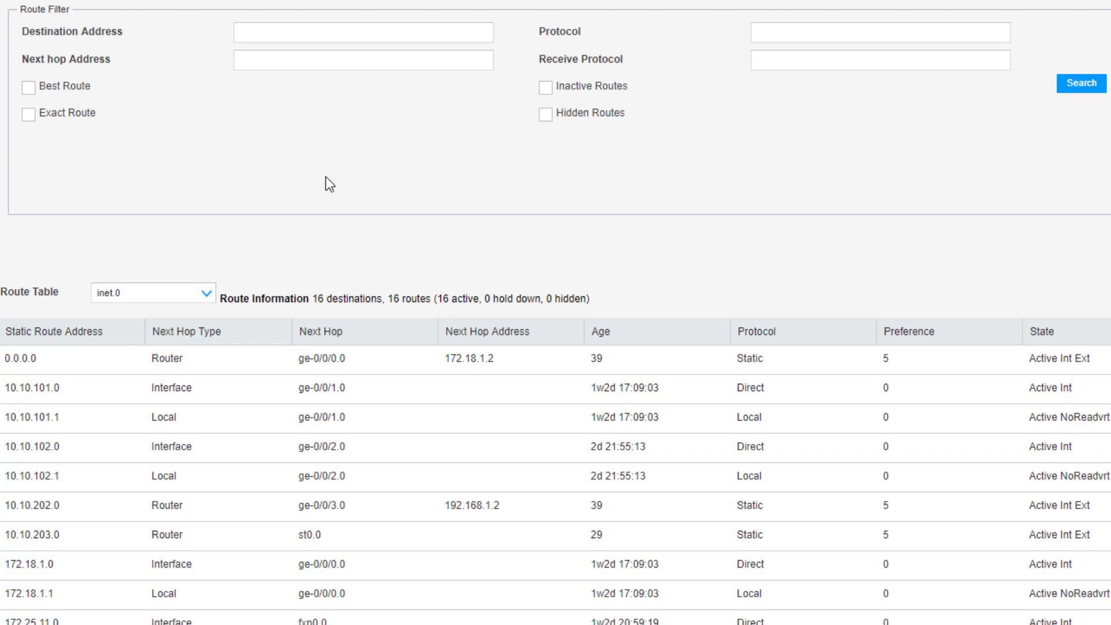
- Look up the routes for destinations 10.10.203.10, 8.8.8.8 and 10.10.202.10
{"action": "left_click", "coordinate": [314, 33]}
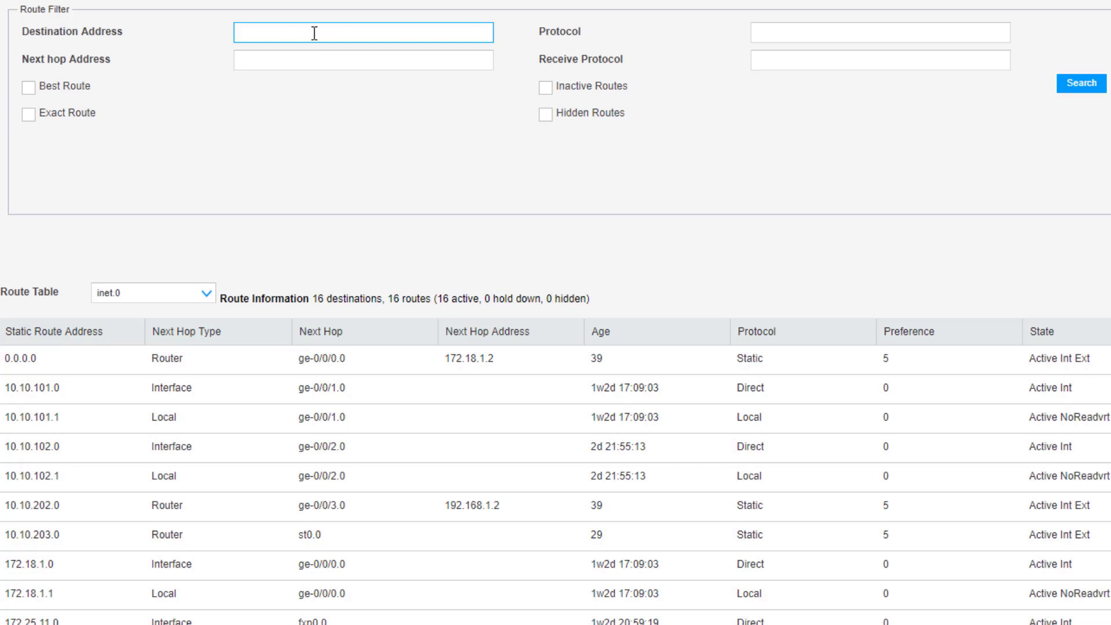
{"action": "type", "text": "10.10.203.10"}
{"action": "left_click", "coordinate": [1092, 86]}
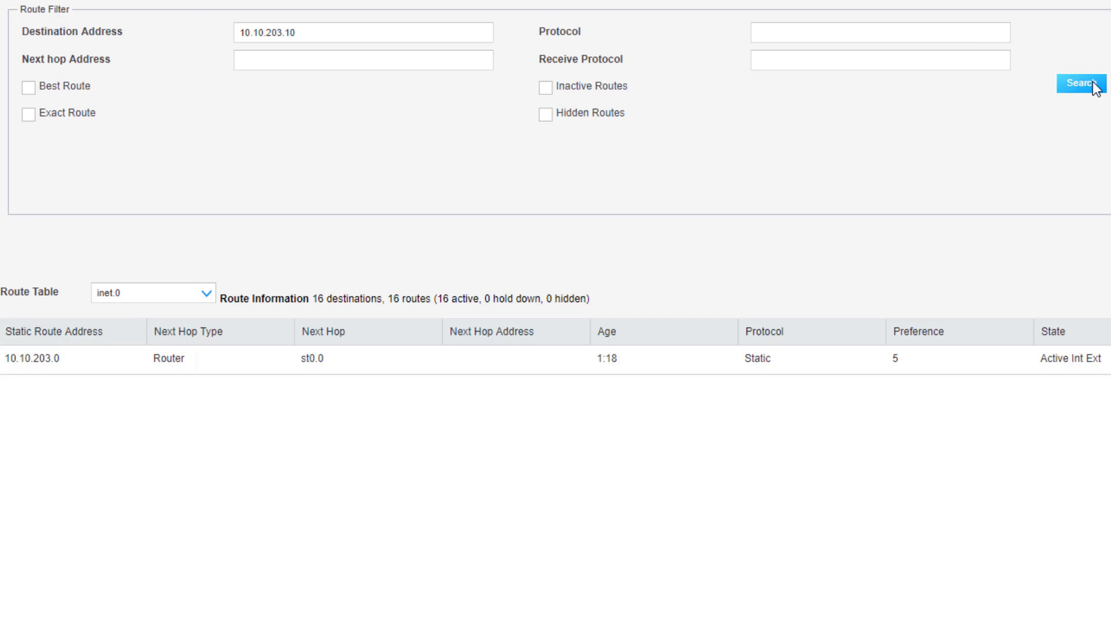
{"action": "left_click_drag", "start_coordinate": [344, 30], "coordinate": [190, 36]}
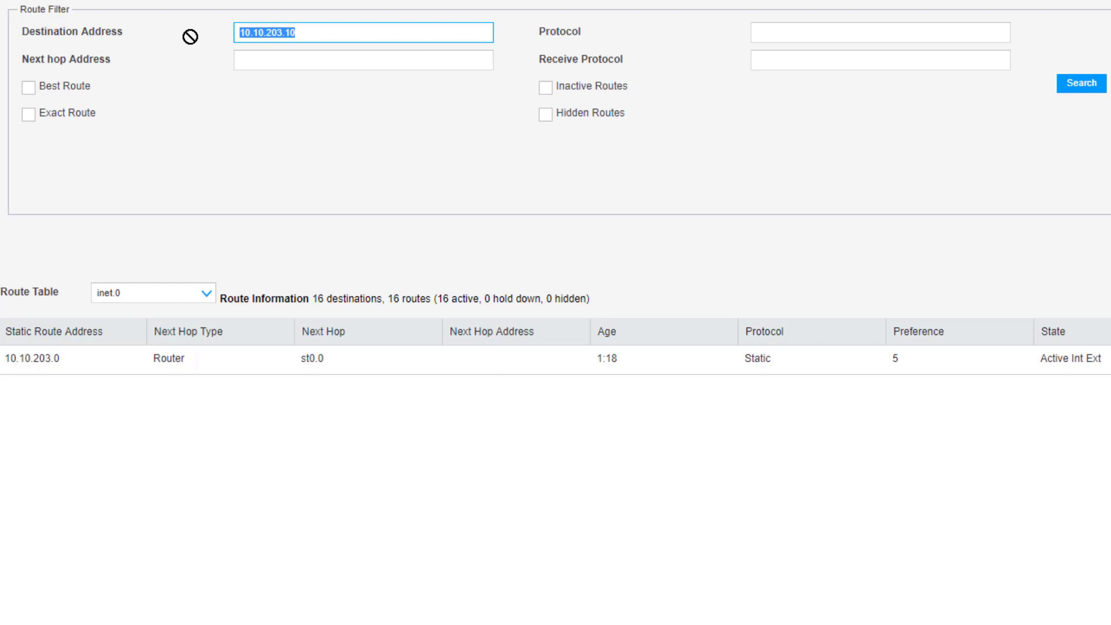
{"action": "type", "text": "8.8.8.8"}
{"action": "left_click", "coordinate": [1101, 87]}
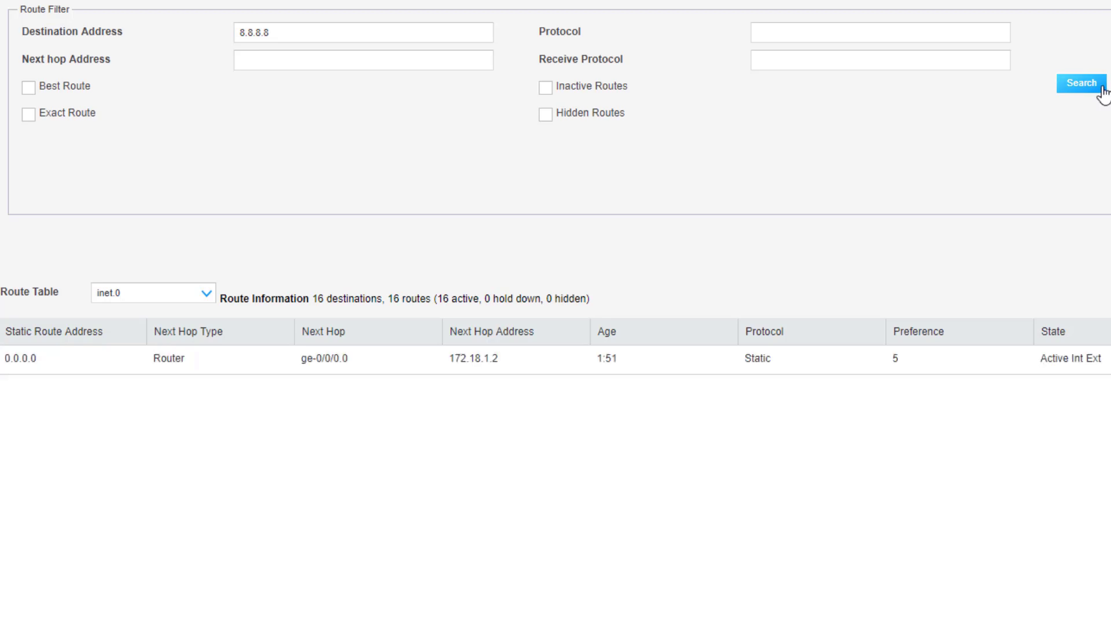
{"action": "double_click", "coordinate": [369, 34]}
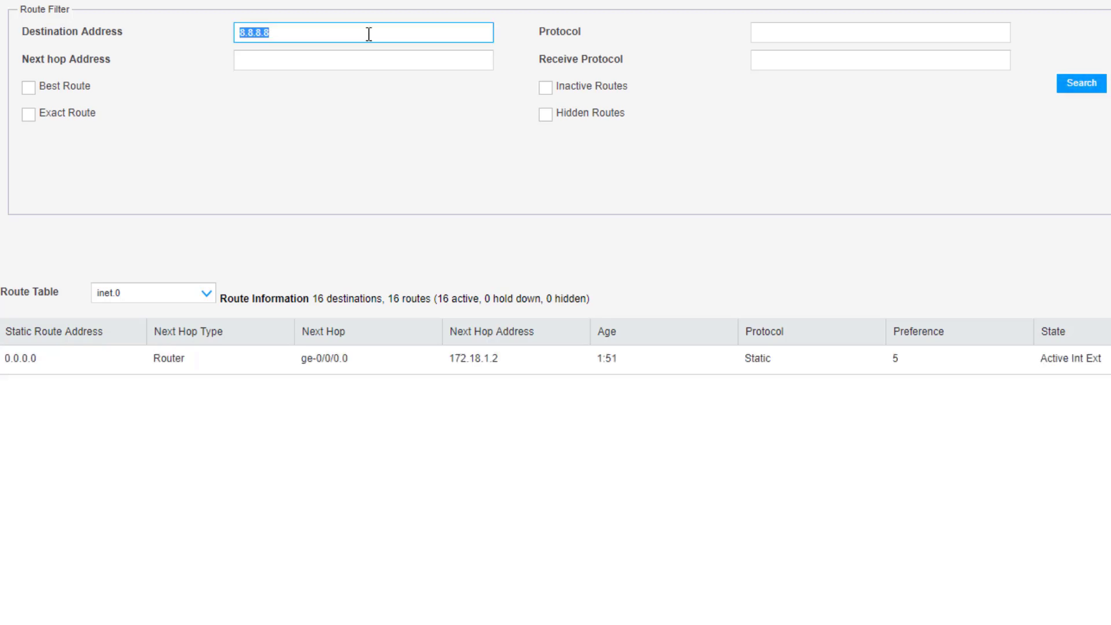
{"action": "type", "text": "10.10.202.10"}
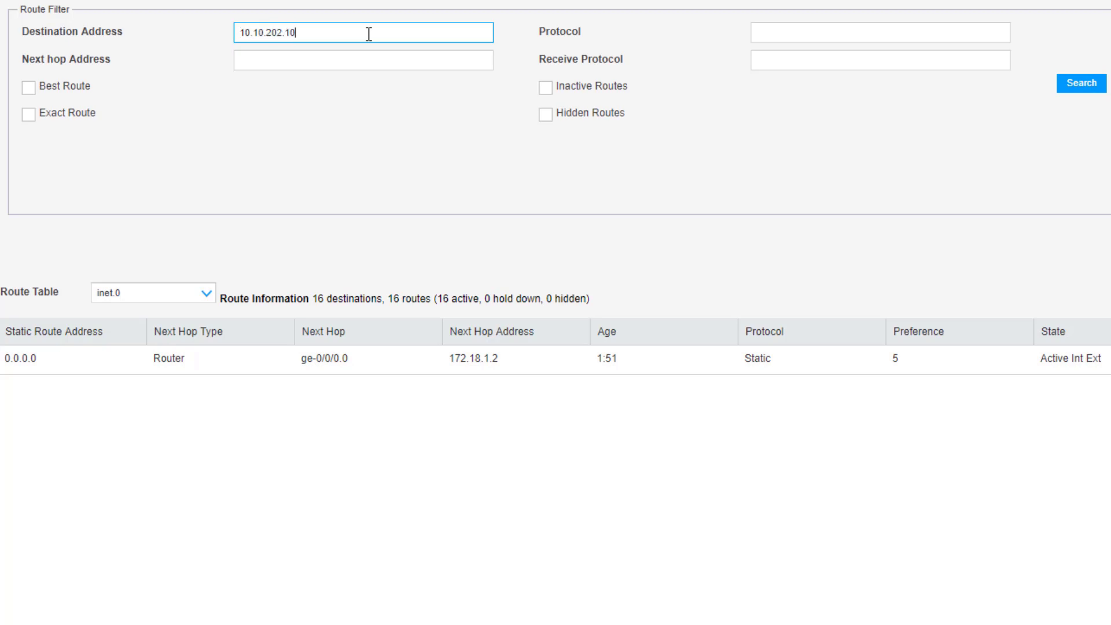
{"action": "left_click", "coordinate": [1097, 91]}
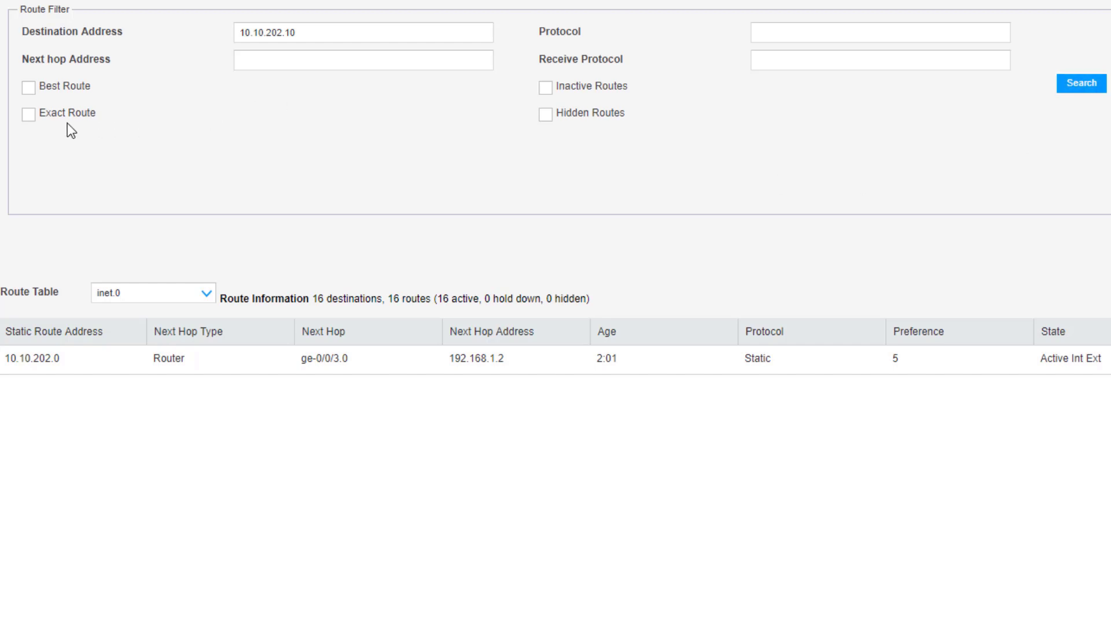
- With Exact Route enabled, search 10.10.202.10, then 10.10.202.0, then 10.10.202.0/24
{"action": "left_click", "coordinate": [30, 114]}
{"action": "left_click", "coordinate": [1092, 87]}
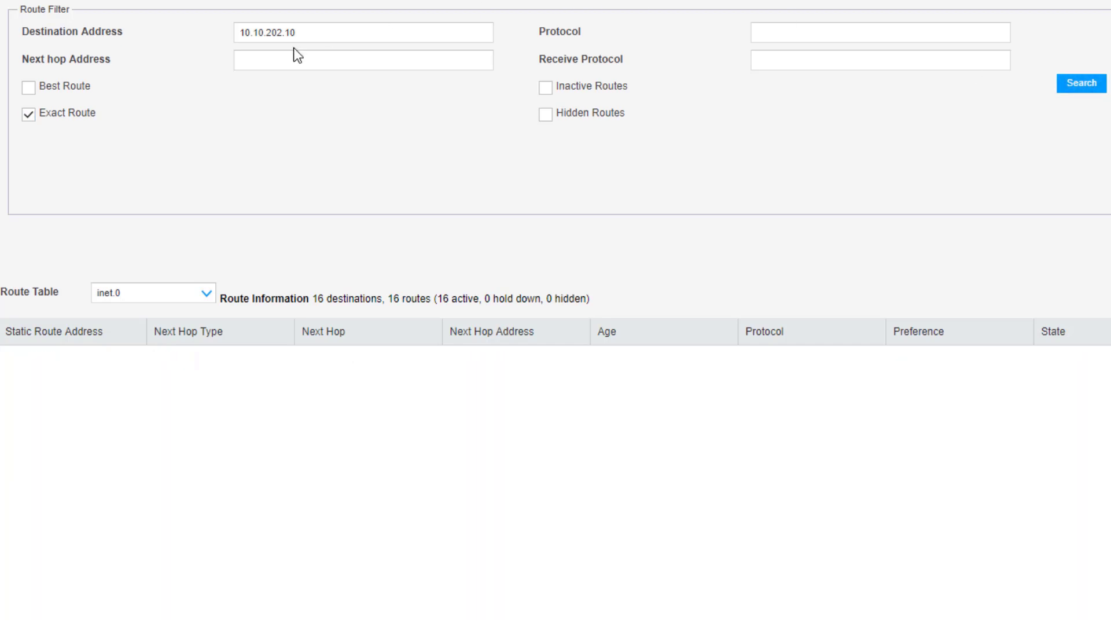
{"action": "double_click", "coordinate": [320, 33]}
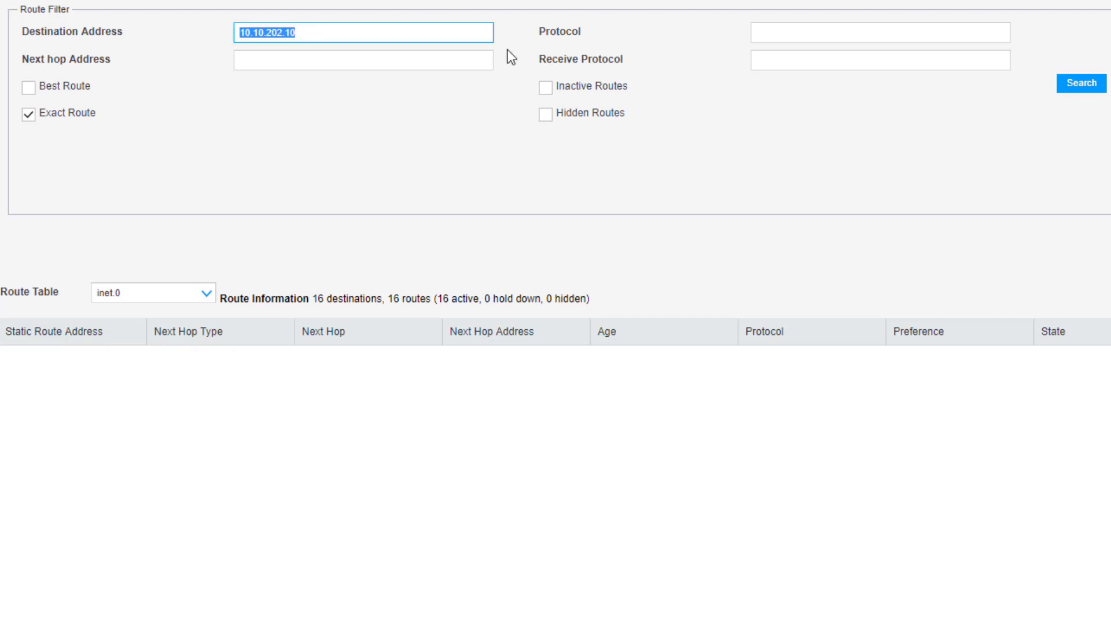
{"action": "key", "text": "End"}
{"action": "key", "text": "BackSpace"}
{"action": "key", "text": "BackSpace"}
{"action": "type", "text": "0"}
{"action": "left_click", "coordinate": [1082, 85]}
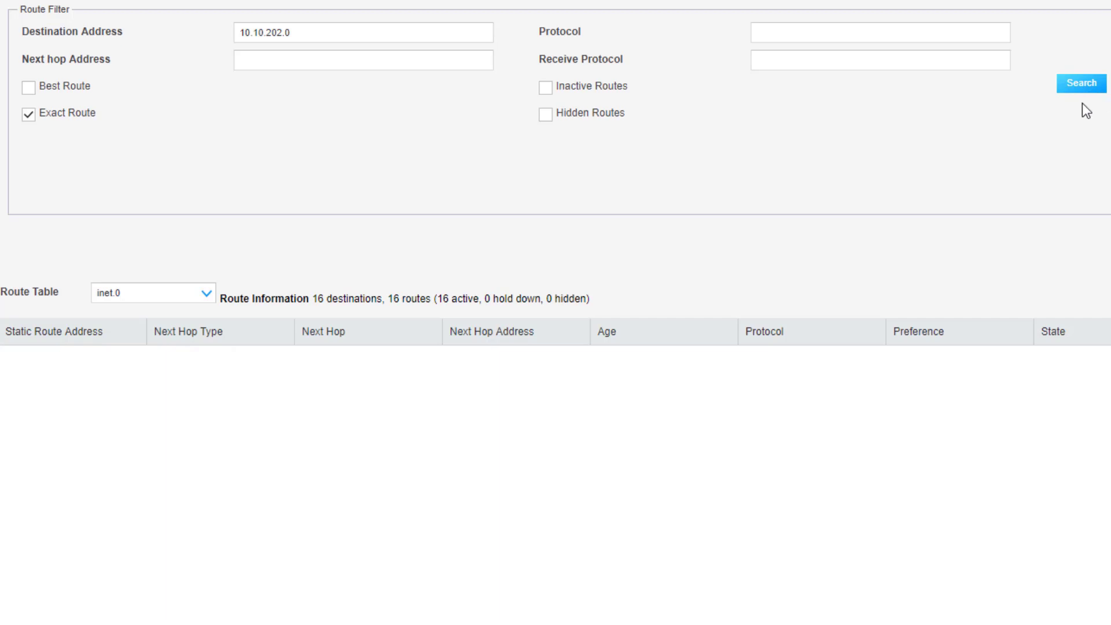
{"action": "left_click", "coordinate": [357, 33]}
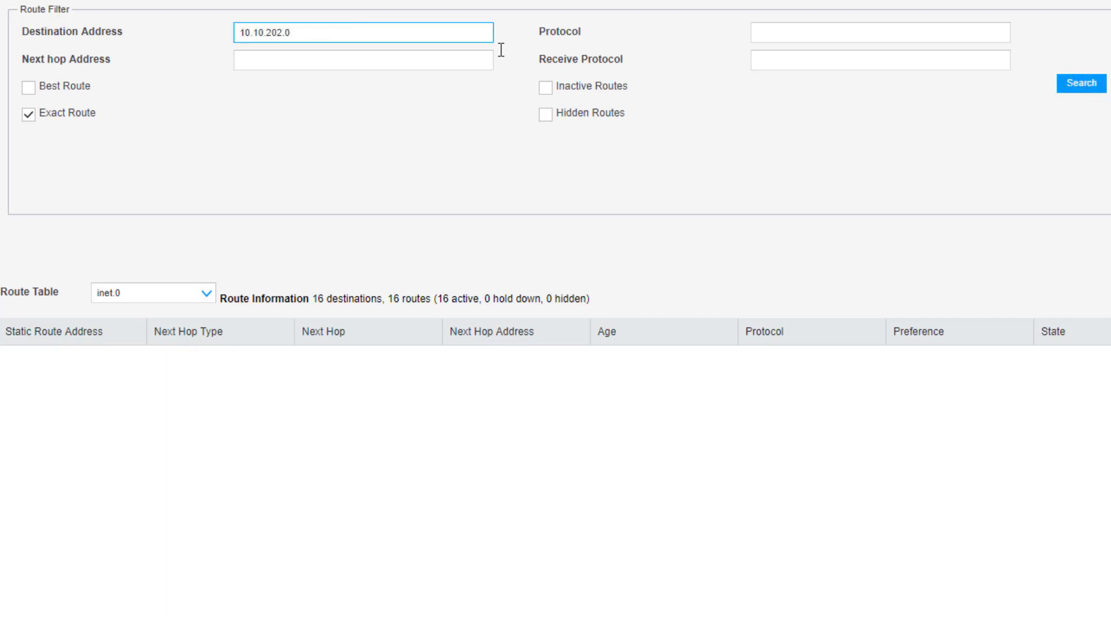
{"action": "type", "text": "/24"}
{"action": "left_click", "coordinate": [1093, 84]}
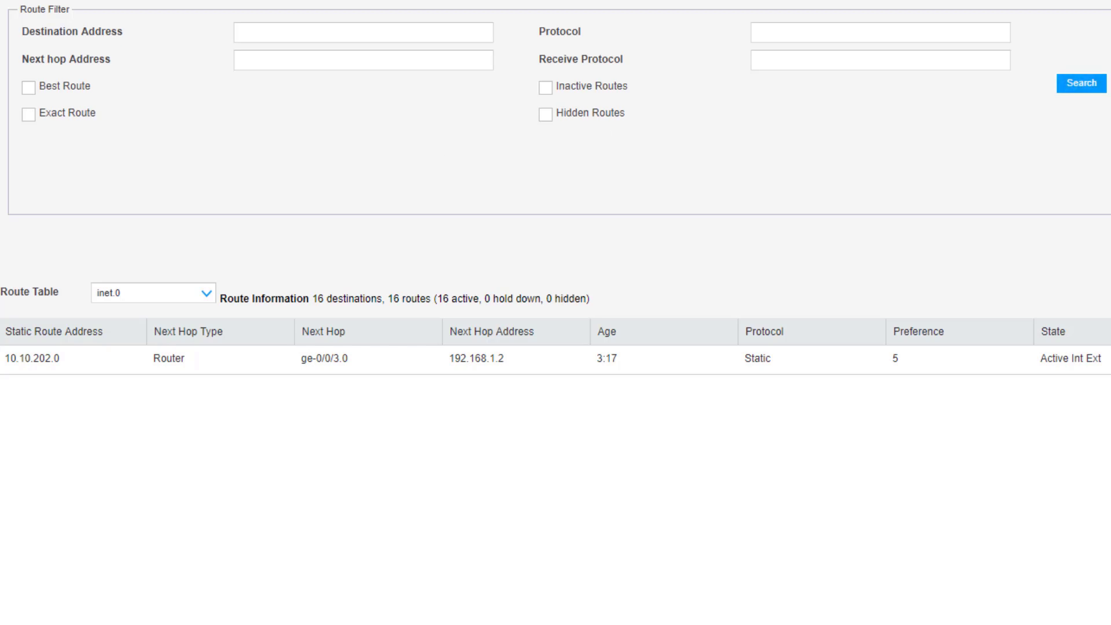
- Filter the route table by protocol: static, then direct, then local
{"action": "left_click", "coordinate": [872, 23]}
{"action": "type", "text": "s"}
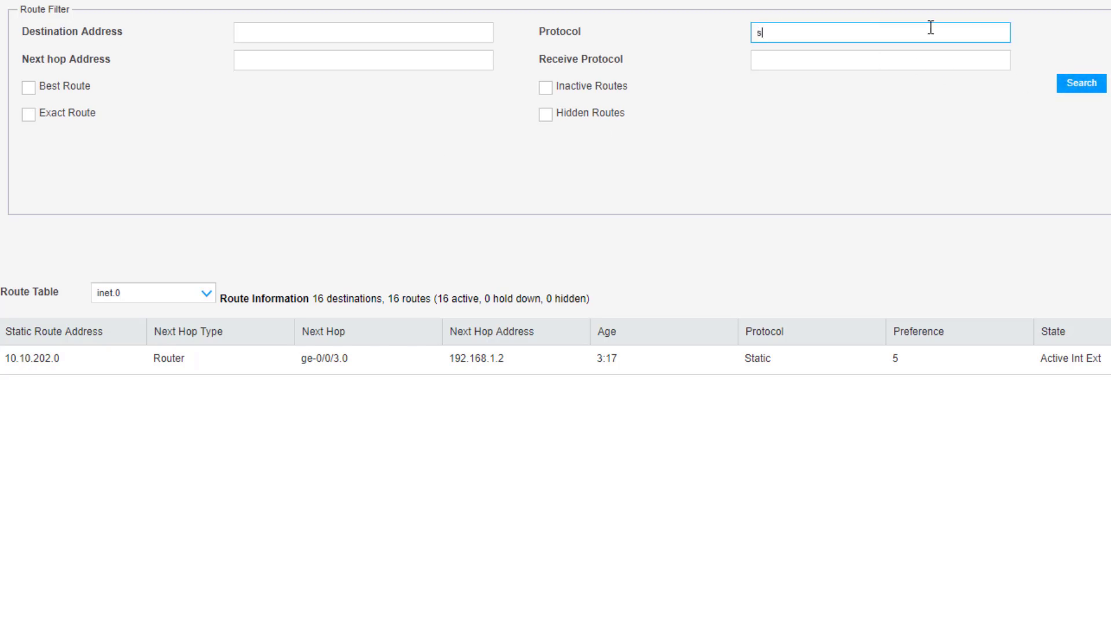
{"action": "type", "text": "tatic"}
{"action": "left_click", "coordinate": [1078, 86]}
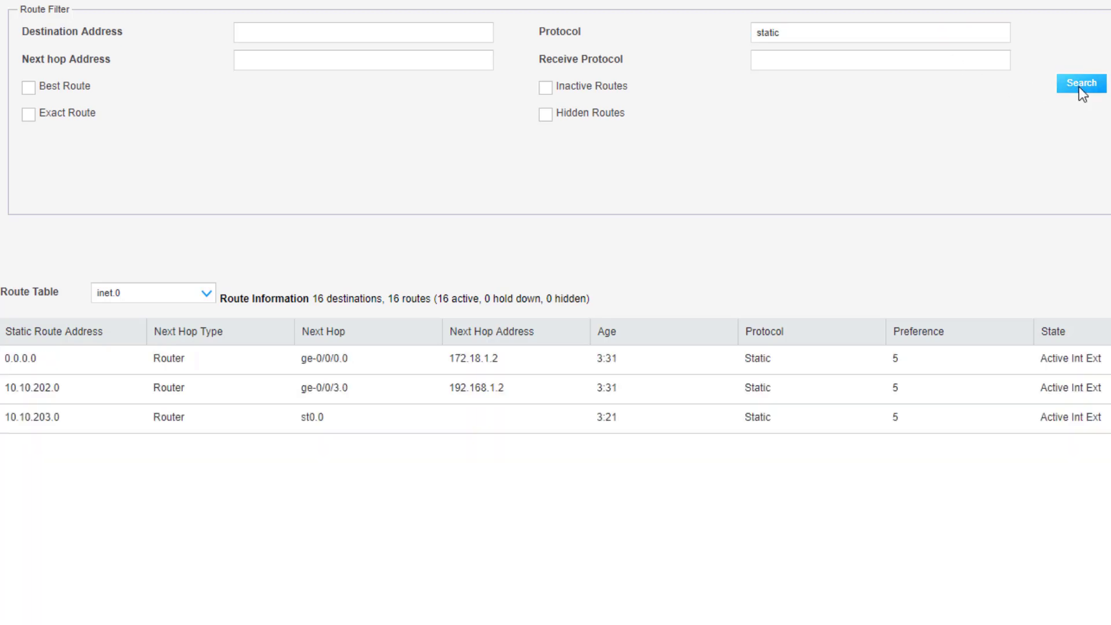
{"action": "double_click", "coordinate": [856, 33]}
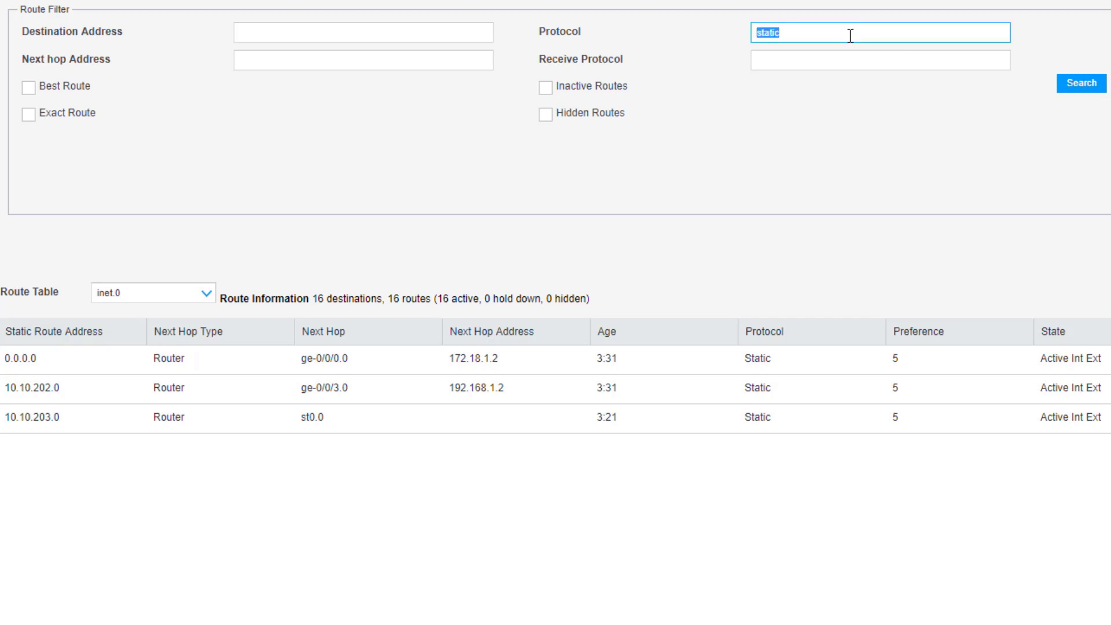
{"action": "type", "text": "direct"}
{"action": "left_click", "coordinate": [1103, 87]}
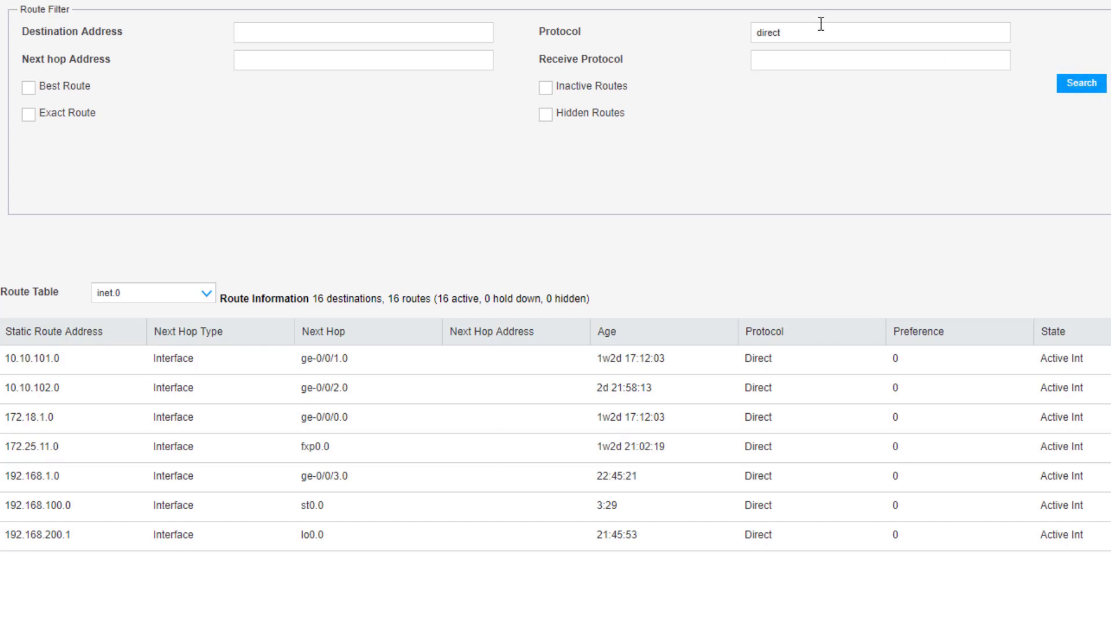
{"action": "left_click_drag", "start_coordinate": [820, 33], "coordinate": [751, 32]}
{"action": "type", "text": "local"}
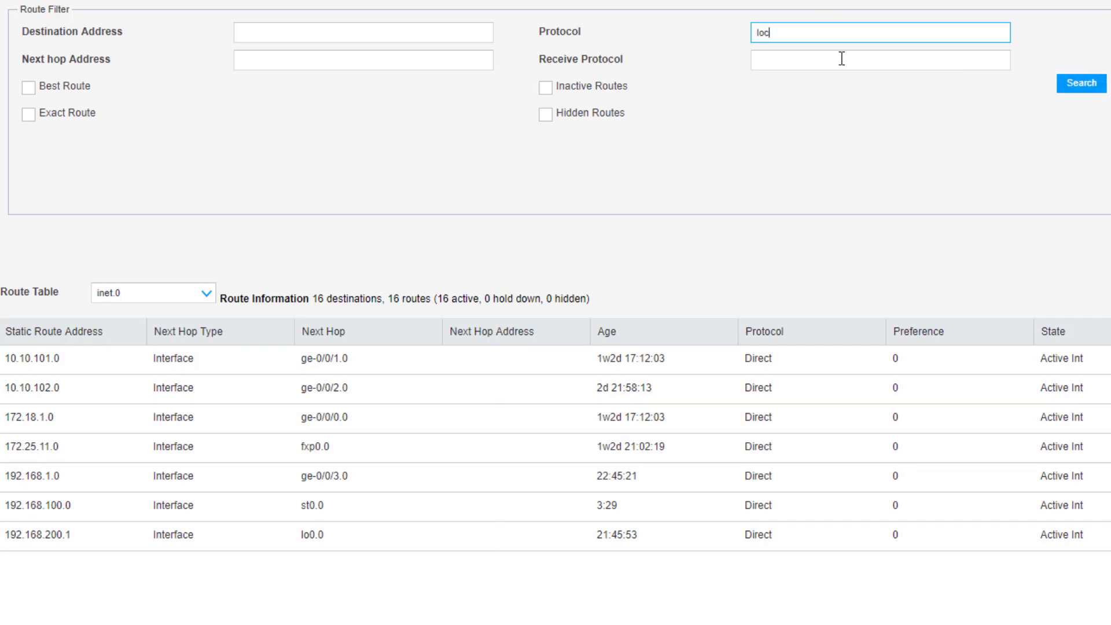
{"action": "left_click", "coordinate": [1077, 86]}
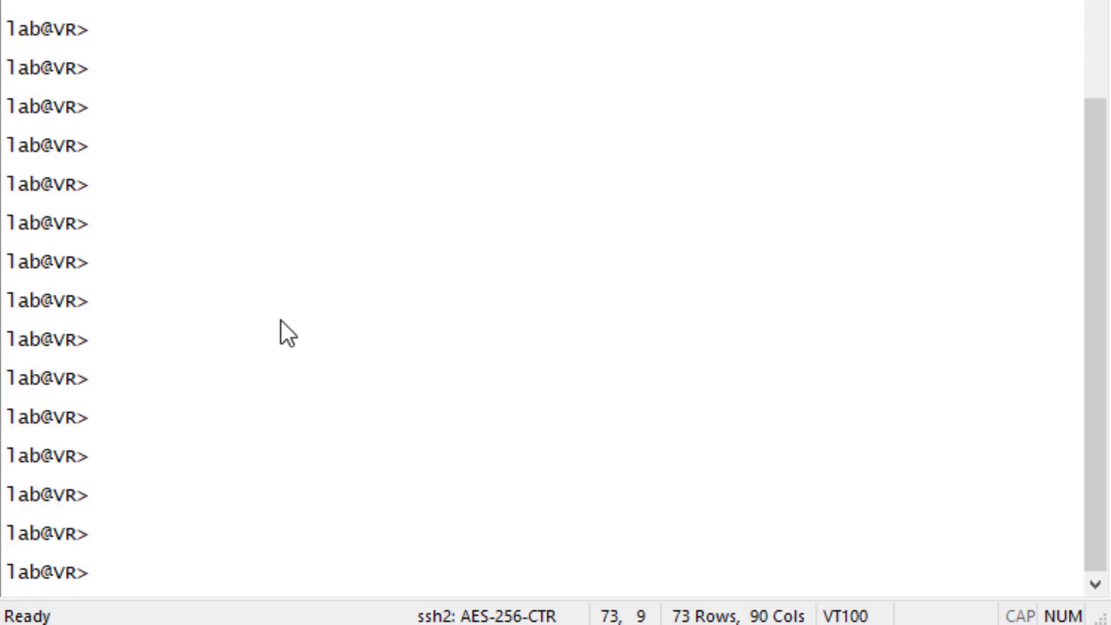
- Ping 8.8.8.8 with routing-instance Users and stop it to view the statistics
{"action": "type", "text": "ping 8."}
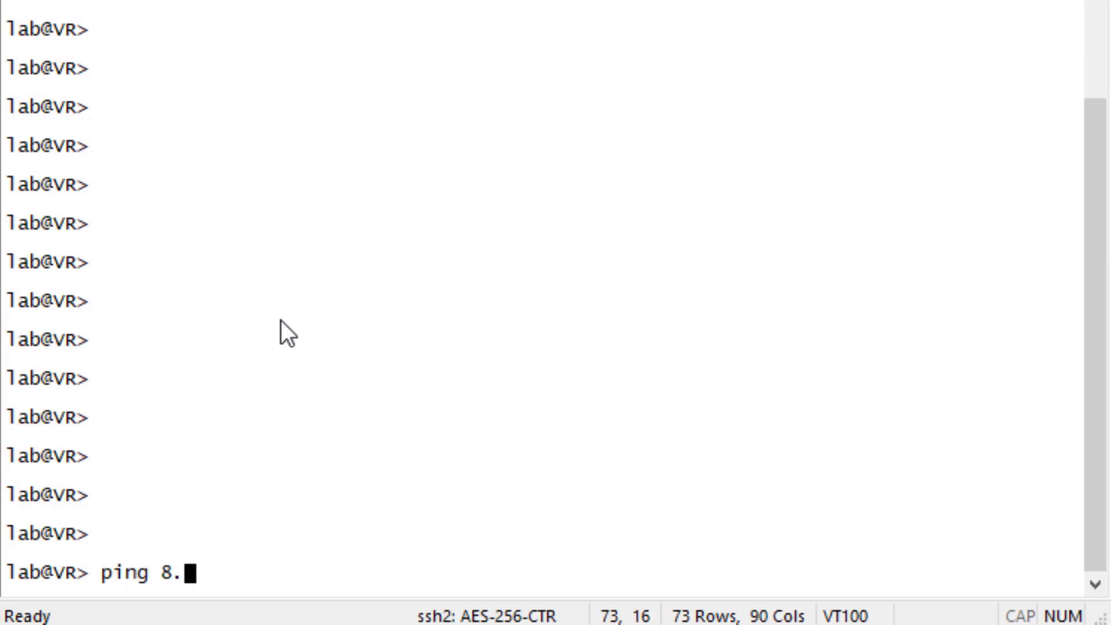
{"action": "type", "text": "8.8.8 routing-instance Users"}
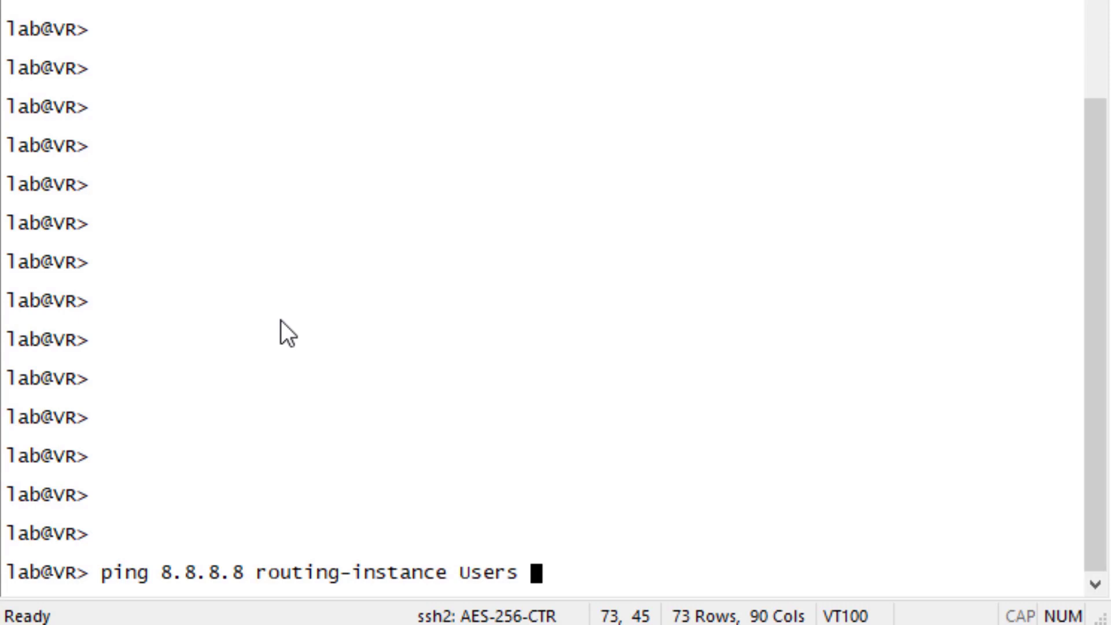
{"action": "key", "text": "Return"}
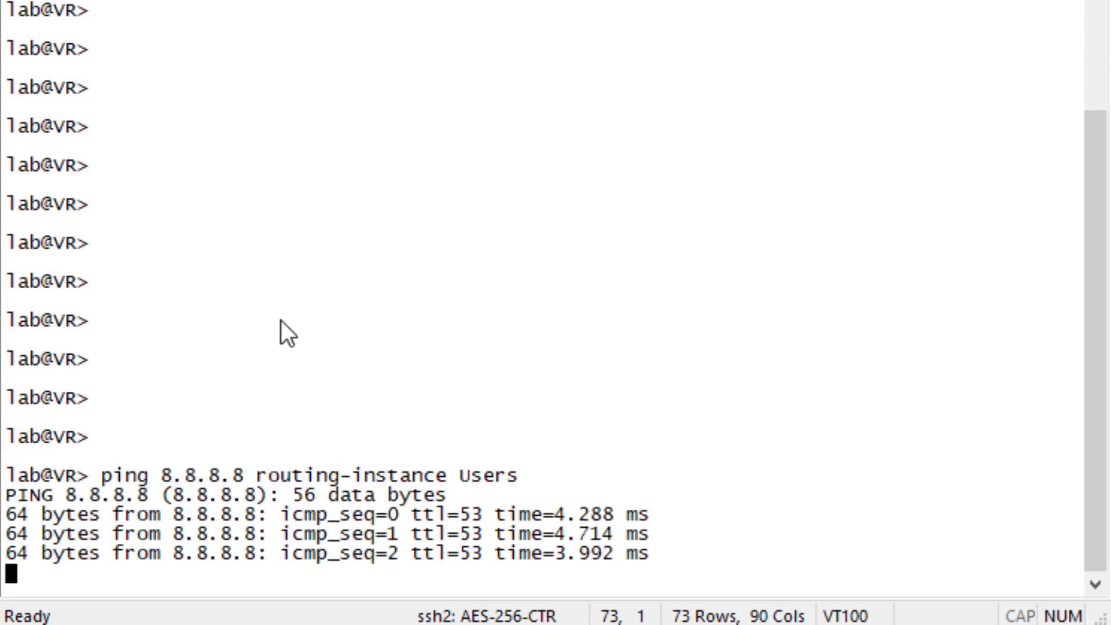
{"action": "key", "text": "ctrl+c"}
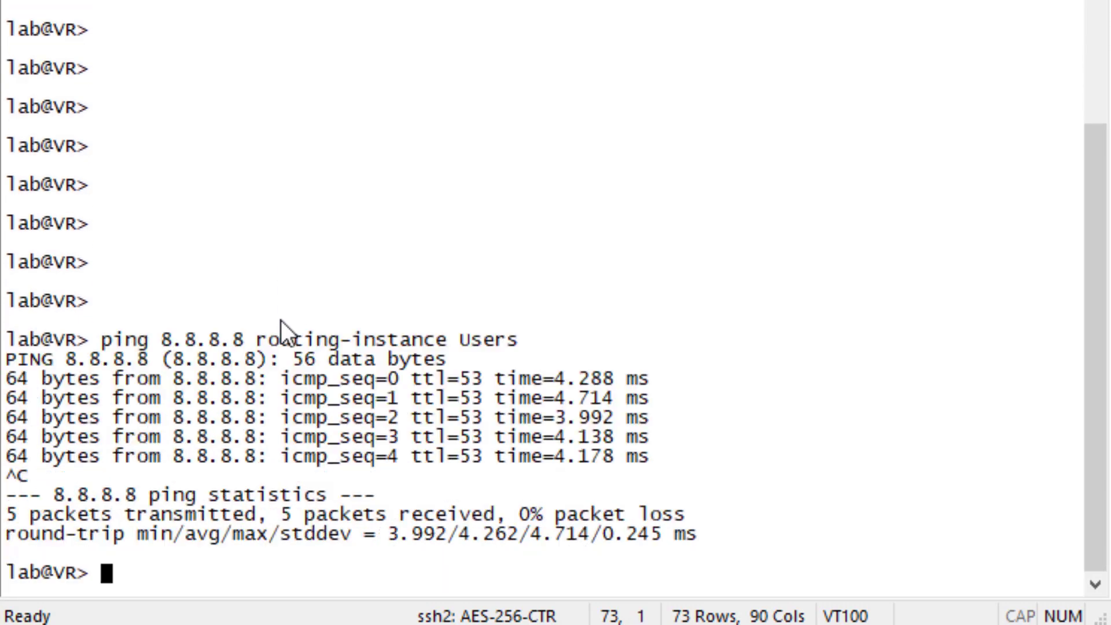
- Start pinging 10.10.202.10 from routing-instance Users
{"action": "key", "text": "Up"}
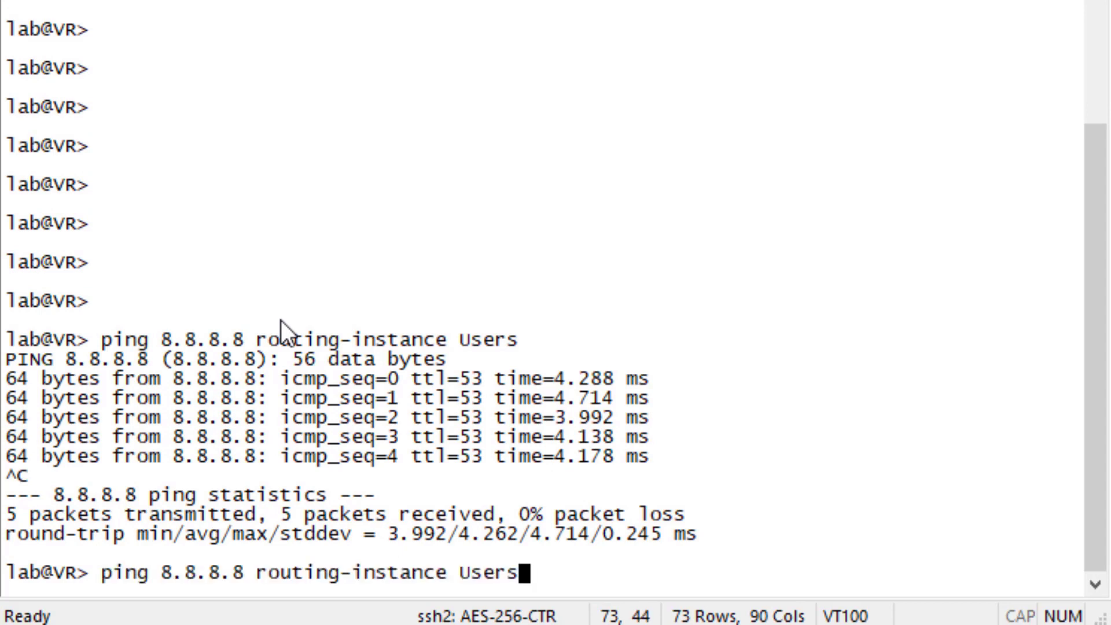
{"action": "key", "text": "Left"}
{"action": "key", "text": "Left"}
{"action": "key", "text": "Left"}
{"action": "key", "text": "Left"}
{"action": "key", "text": "Left"}
{"action": "key", "text": "Left"}
{"action": "key", "text": "Left"}
{"action": "key", "text": "Left"}
{"action": "key", "text": "Left"}
{"action": "key", "text": "Left"}
{"action": "key", "text": "Left"}
{"action": "key", "text": "Left"}
{"action": "key", "text": "Left"}
{"action": "key", "text": "Left"}
{"action": "key", "text": "Left"}
{"action": "key", "text": "Left"}
{"action": "key", "text": "Left"}
{"action": "key", "text": "Left"}
{"action": "key", "text": "Left"}
{"action": "key", "text": "Left"}
{"action": "key", "text": "Left"}
{"action": "key", "text": "BackSpace"}
{"action": "key", "text": "BackSpace"}
{"action": "key", "text": "BackSpace"}
{"action": "key", "text": "BackSpace"}
{"action": "key", "text": "BackSpace"}
{"action": "key", "text": "BackSpace"}
{"action": "key", "text": "BackSpace"}
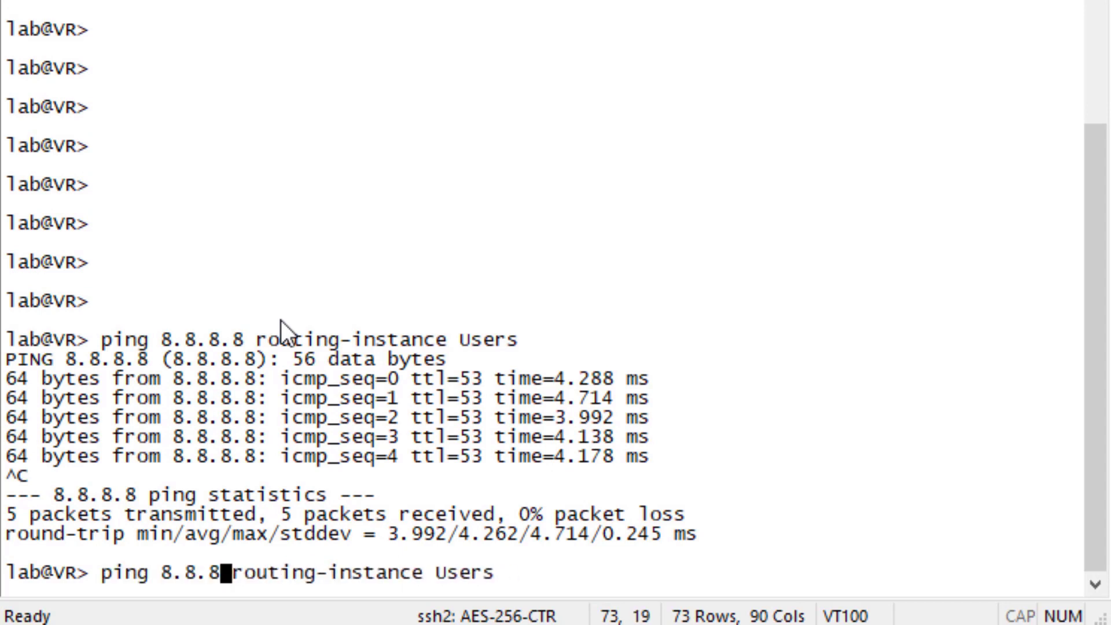
{"action": "type", "text": "10.10.20"}
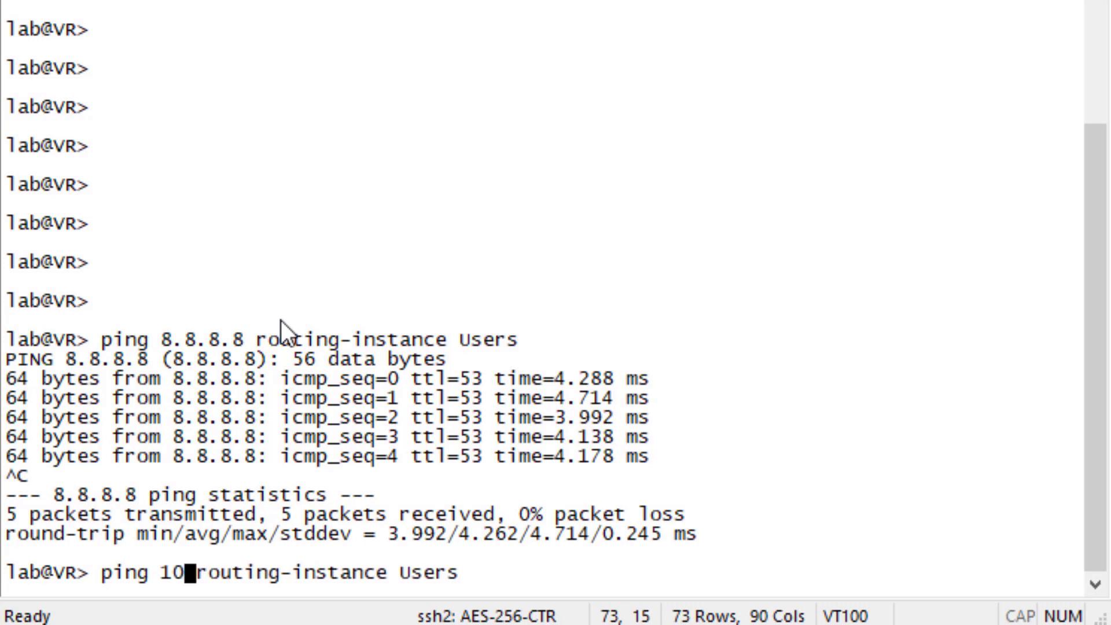
{"action": "type", "text": "2.10"}
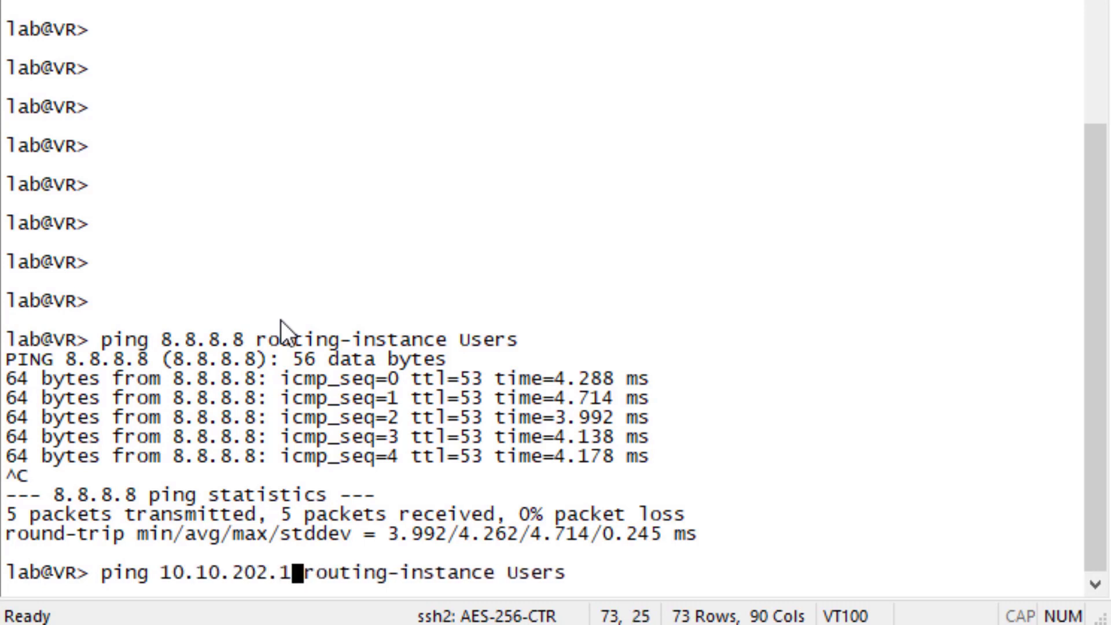
{"action": "key", "text": "Return"}
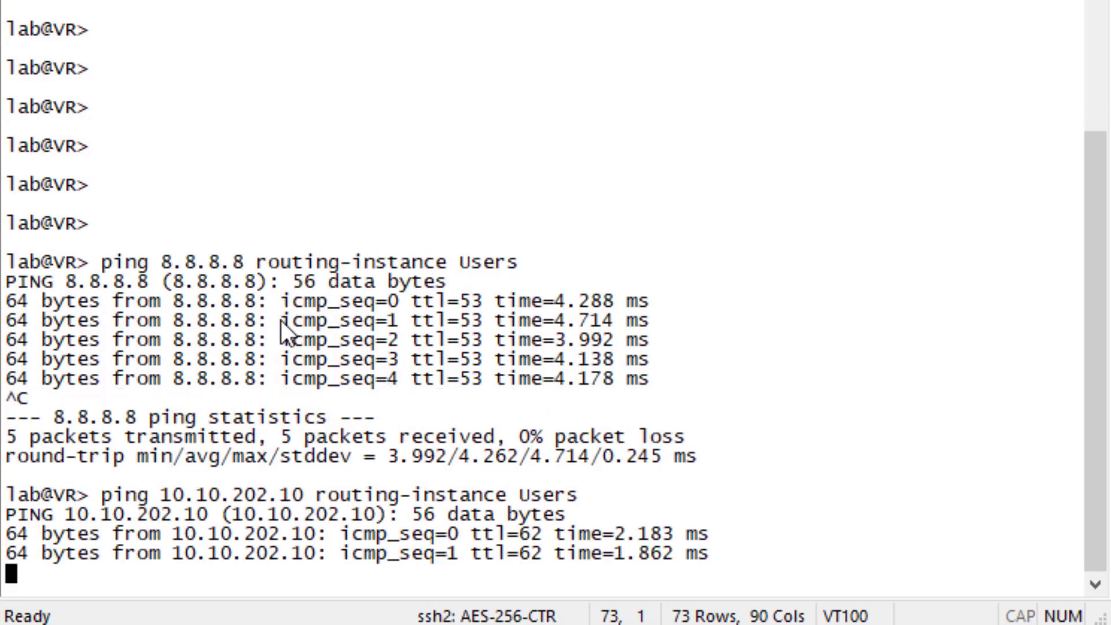
- Stop the 10.10.202.10 ping and start pinging 10.10.203.10 from Users
{"action": "key", "text": "ctrl+c"}
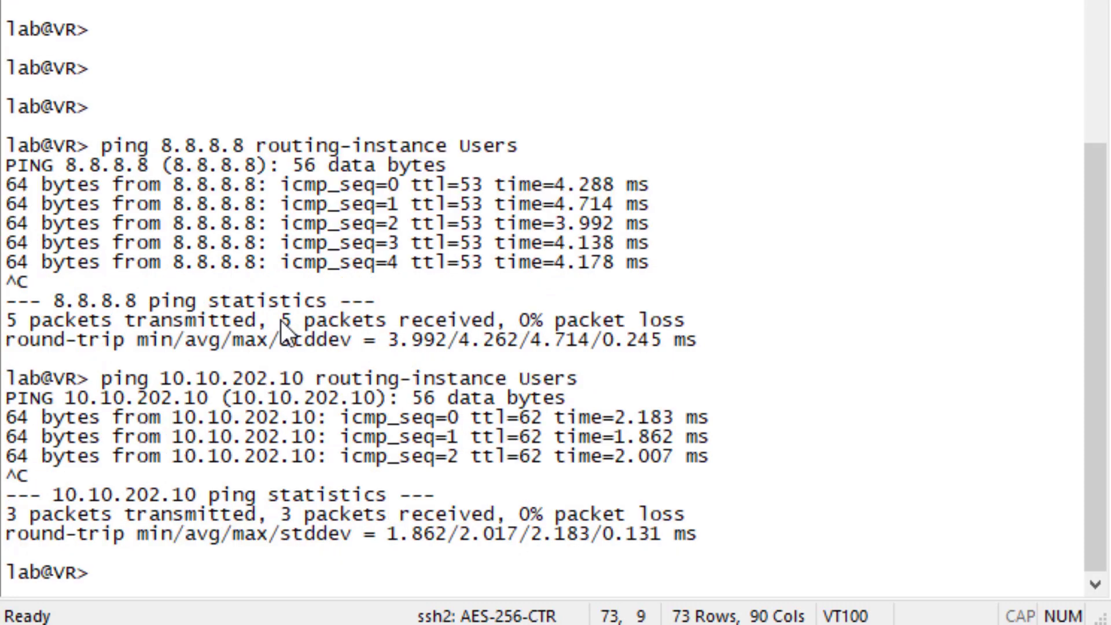
{"action": "key", "text": "Up"}
{"action": "key", "text": "Left"}
{"action": "key", "text": "Left"}
{"action": "key", "text": "Left"}
{"action": "key", "text": "Left"}
{"action": "key", "text": "Left"}
{"action": "key", "text": "Left"}
{"action": "key", "text": "Left"}
{"action": "key", "text": "Left"}
{"action": "key", "text": "Left"}
{"action": "key", "text": "Left"}
{"action": "key", "text": "Left"}
{"action": "key", "text": "Left"}
{"action": "key", "text": "Left"}
{"action": "key", "text": "Left"}
{"action": "key", "text": "Left"}
{"action": "key", "text": "Left"}
{"action": "key", "text": "Left"}
{"action": "key", "text": "Left"}
{"action": "key", "text": "Left"}
{"action": "key", "text": "Left"}
{"action": "key", "text": "Left"}
{"action": "key", "text": "Left"}
{"action": "key", "text": "Left"}
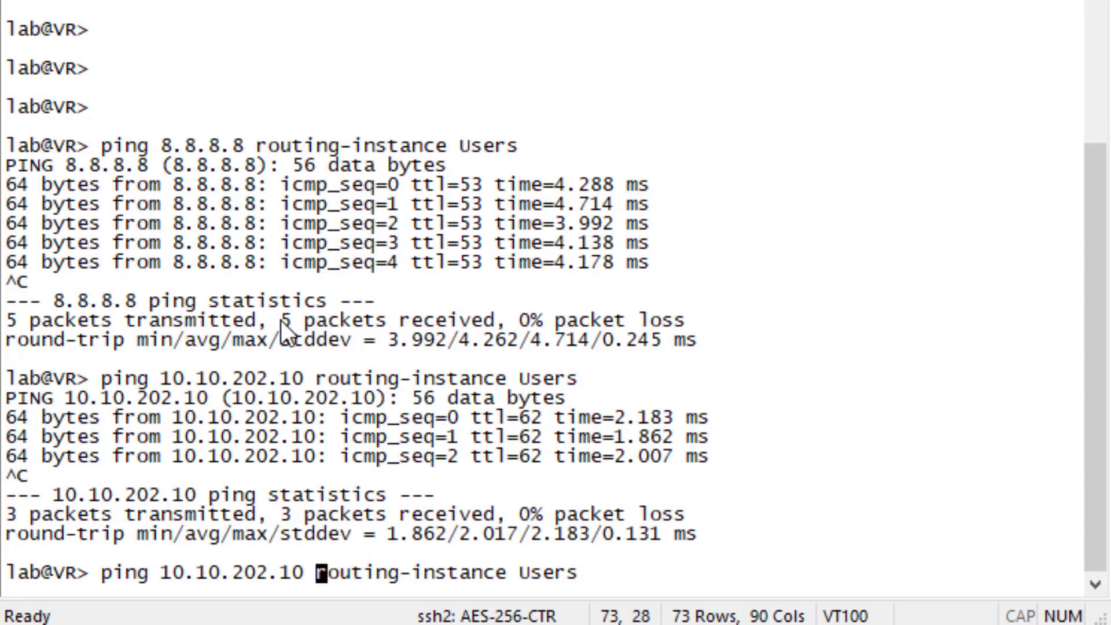
{"action": "key", "text": "BackSpace"}
{"action": "key", "text": "BackSpace"}
{"action": "key", "text": "BackSpace"}
{"action": "key", "text": "BackSpace"}
{"action": "key", "text": "BackSpace"}
{"action": "key", "text": "BackSpace"}
{"action": "key", "text": "BackSpace"}
{"action": "key", "text": "BackSpace"}
{"action": "key", "text": "BackSpace"}
{"action": "key", "text": "BackSpace"}
{"action": "key", "text": "BackSpace"}
{"action": "key", "text": "BackSpace"}
{"action": "type", "text": "10.10.203"}
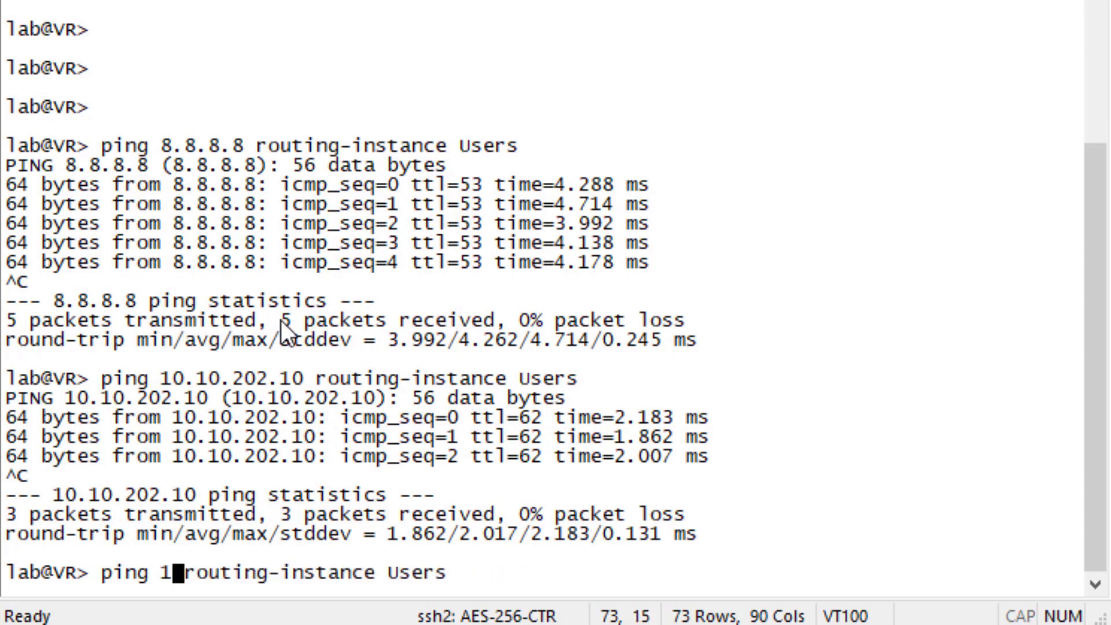
{"action": "type", "text": ".10"}
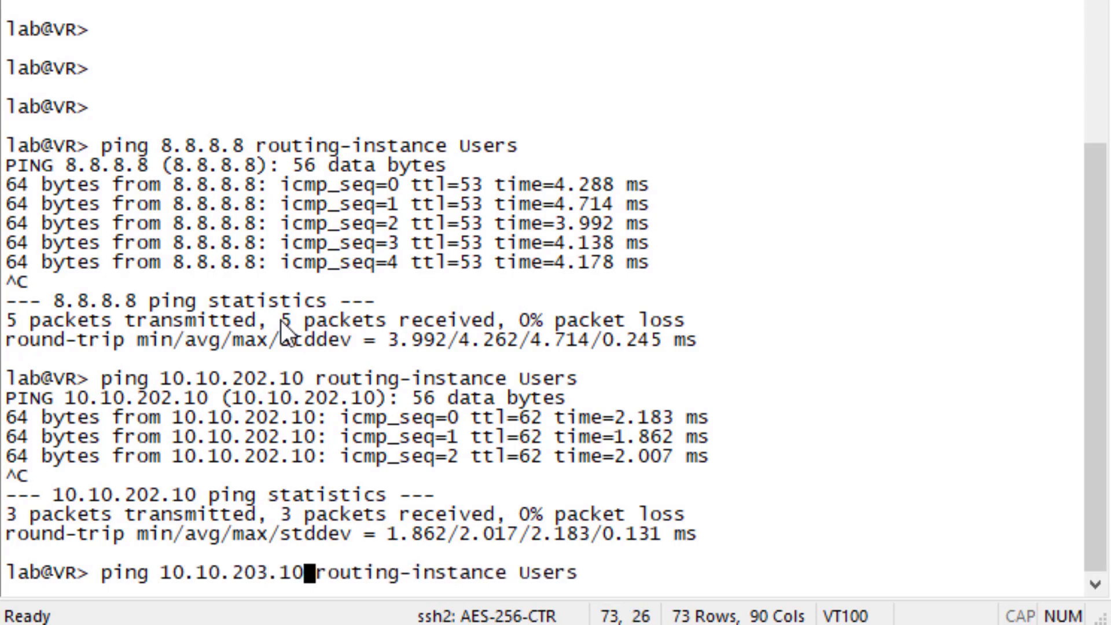
{"action": "key", "text": "Return"}
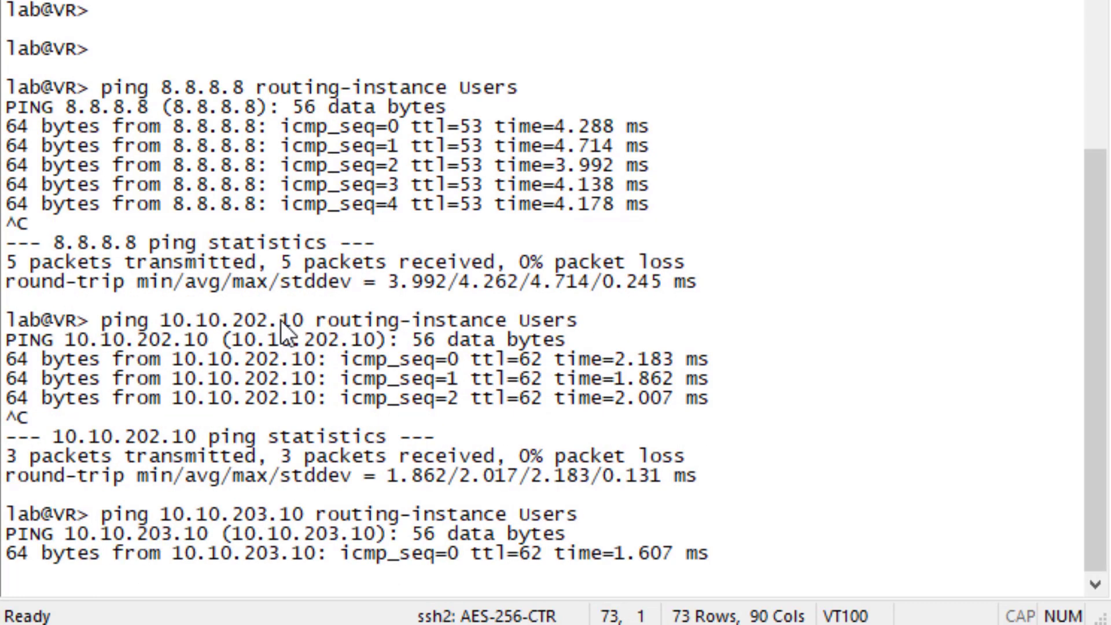
- Stop the 10.10.203.10 ping and ping 8.8.8.8 with routing-instance DMZ
{"action": "key", "text": "ctrl+c"}
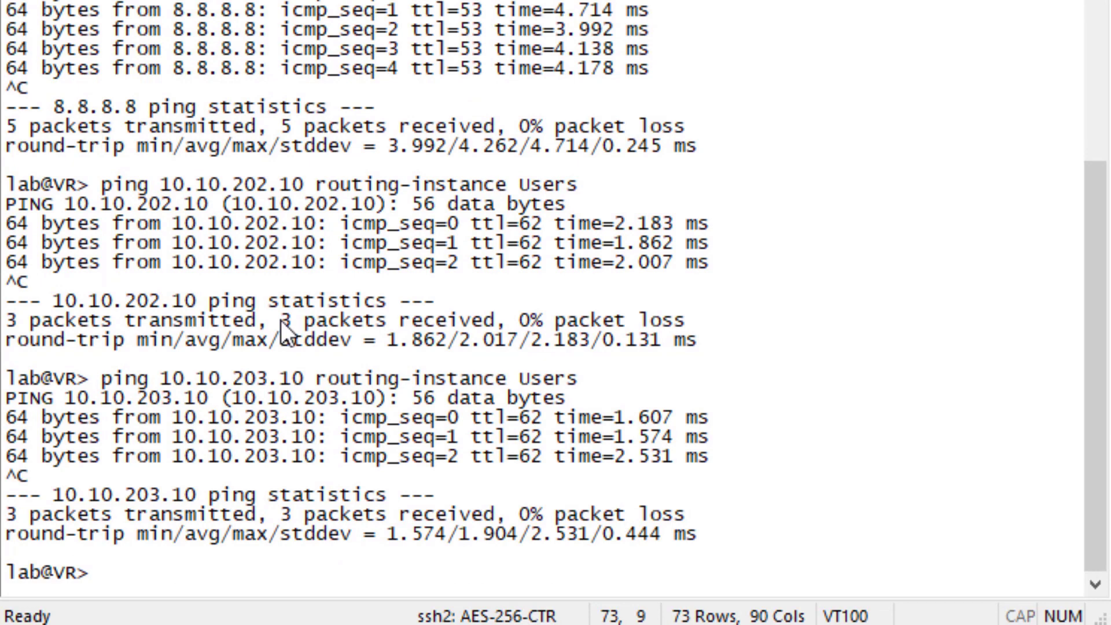
{"action": "type", "text": "ping 8.8.8.8"}
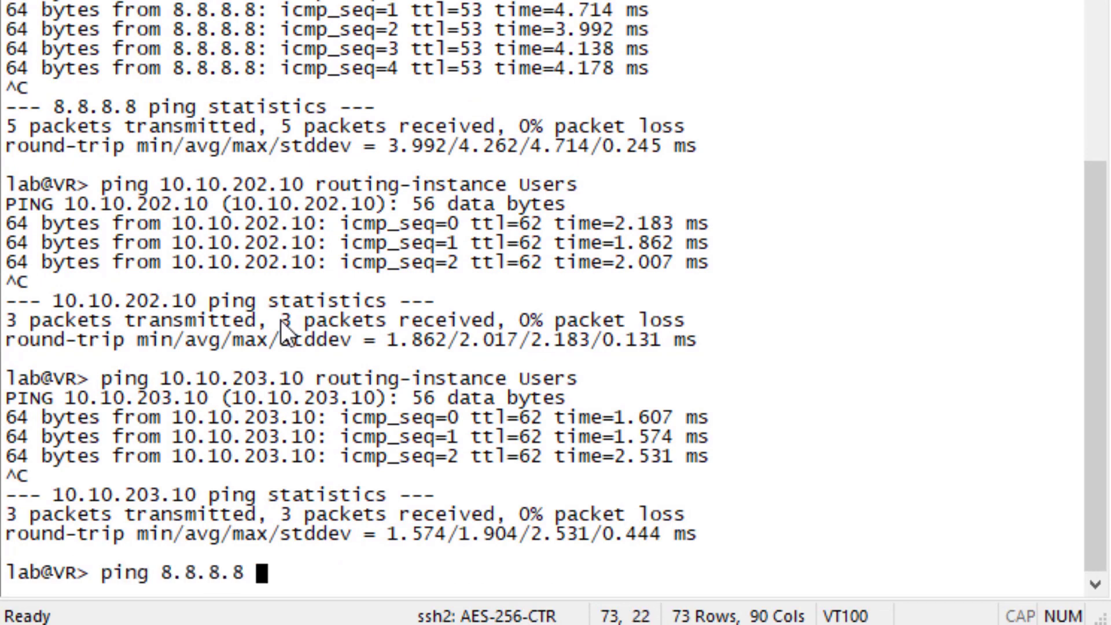
{"action": "type", "text": " routing-instance "}
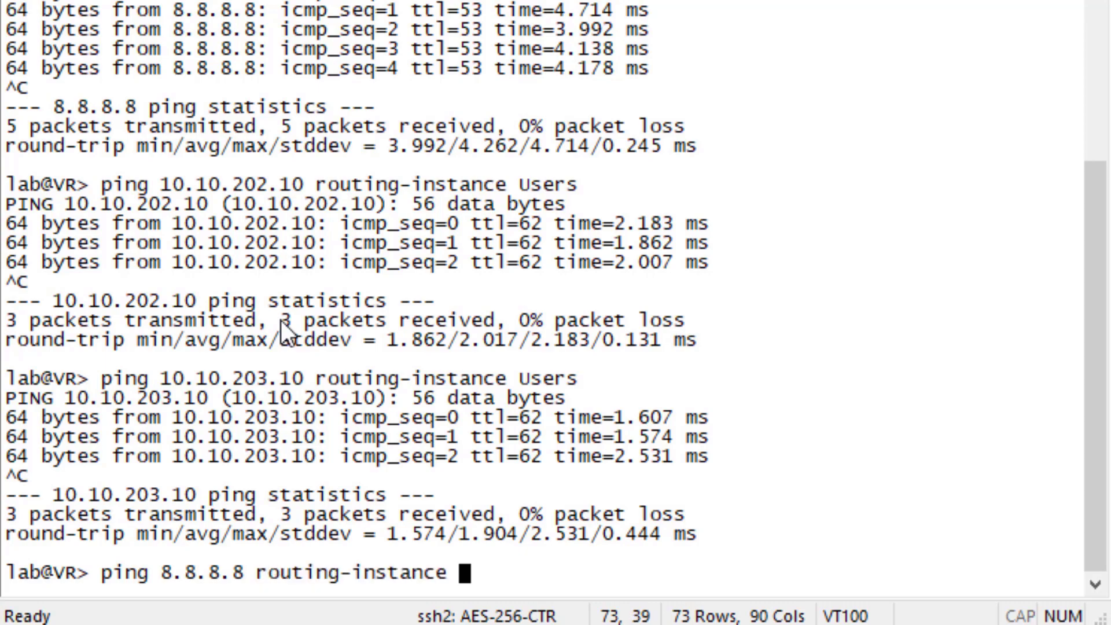
{"action": "type", "text": "DMZ"}
{"action": "key", "text": "Return"}
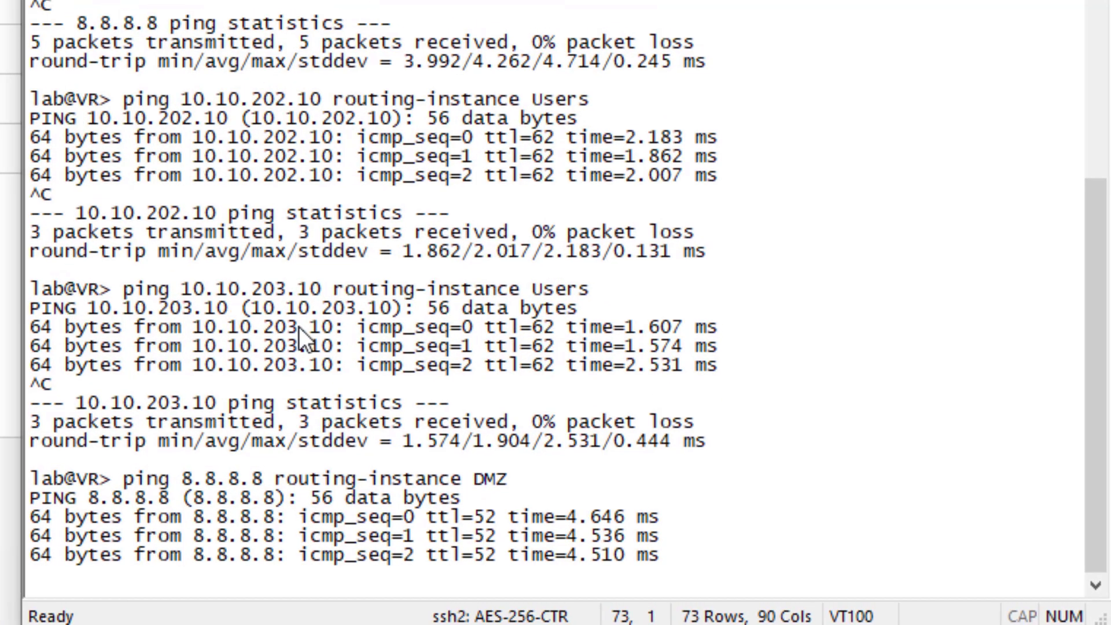
- Stop the DMZ ping to 8.8.8.8 and confirm 3 of 3 replies with 0% packet loss
{"action": "key", "text": "ctrl+c"}
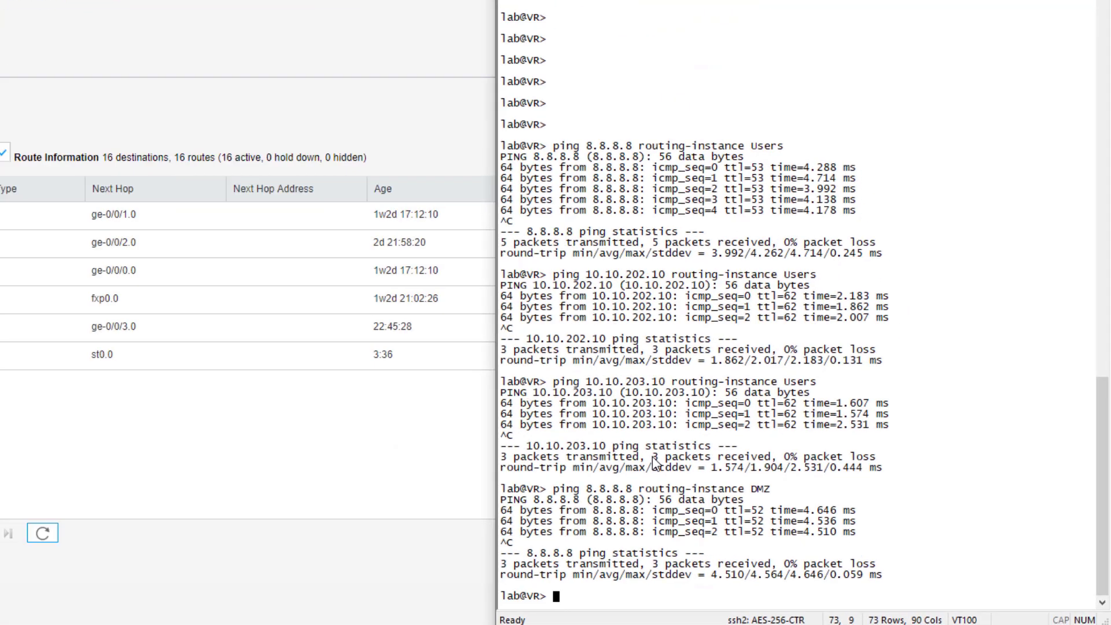